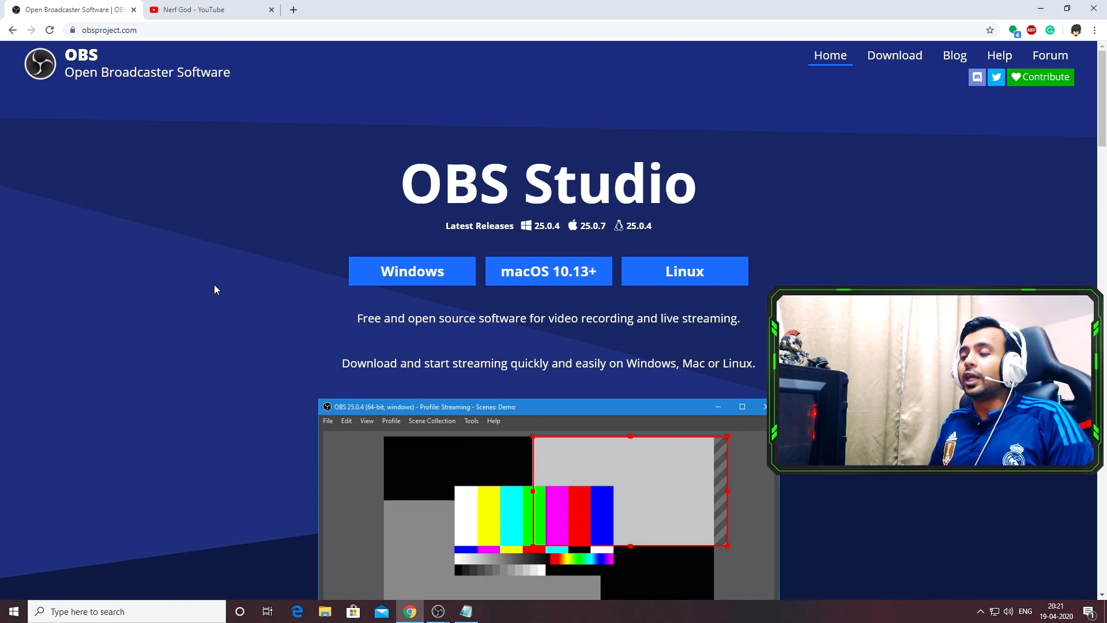
{"action": "left_click", "coordinate": [219, 12]}
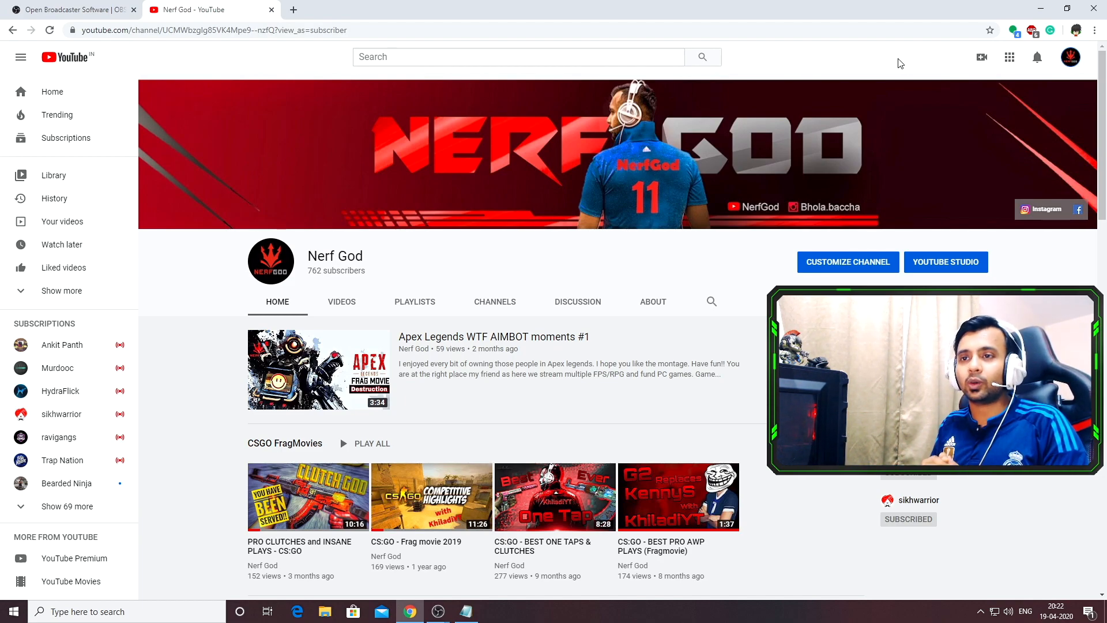
{"action": "left_click", "coordinate": [125, 9]}
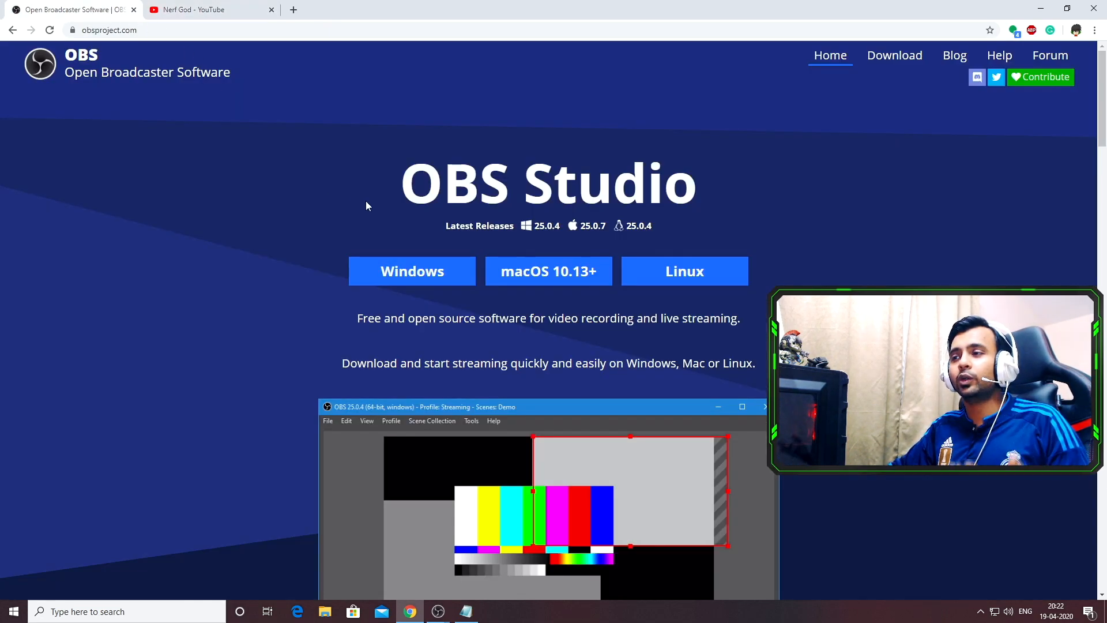
{"action": "left_click", "coordinate": [208, 9]}
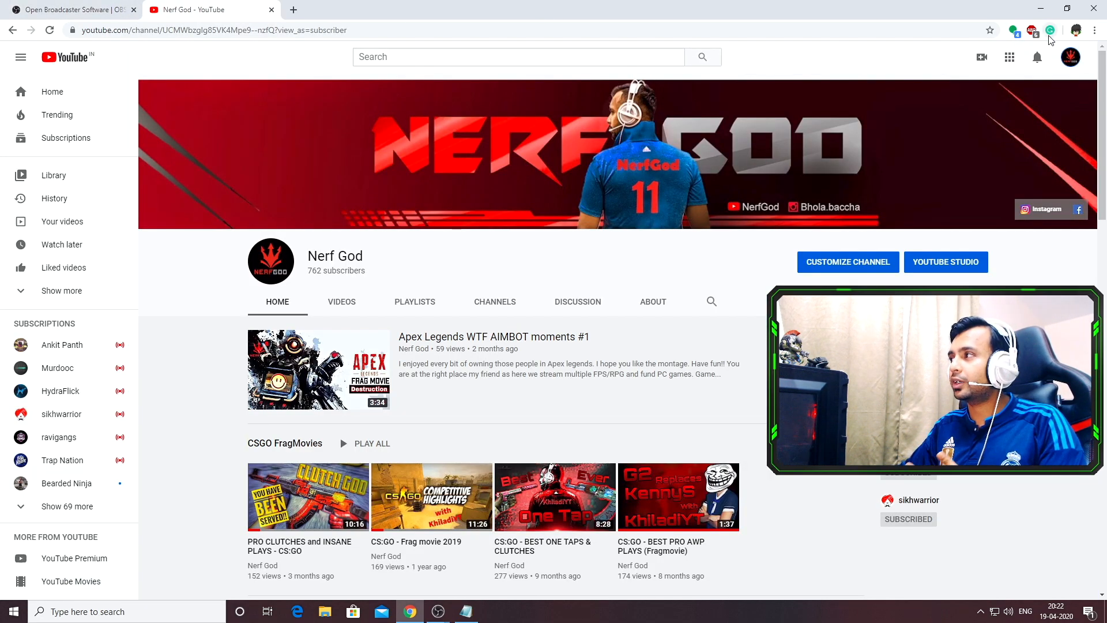
{"action": "left_click", "coordinate": [90, 8]}
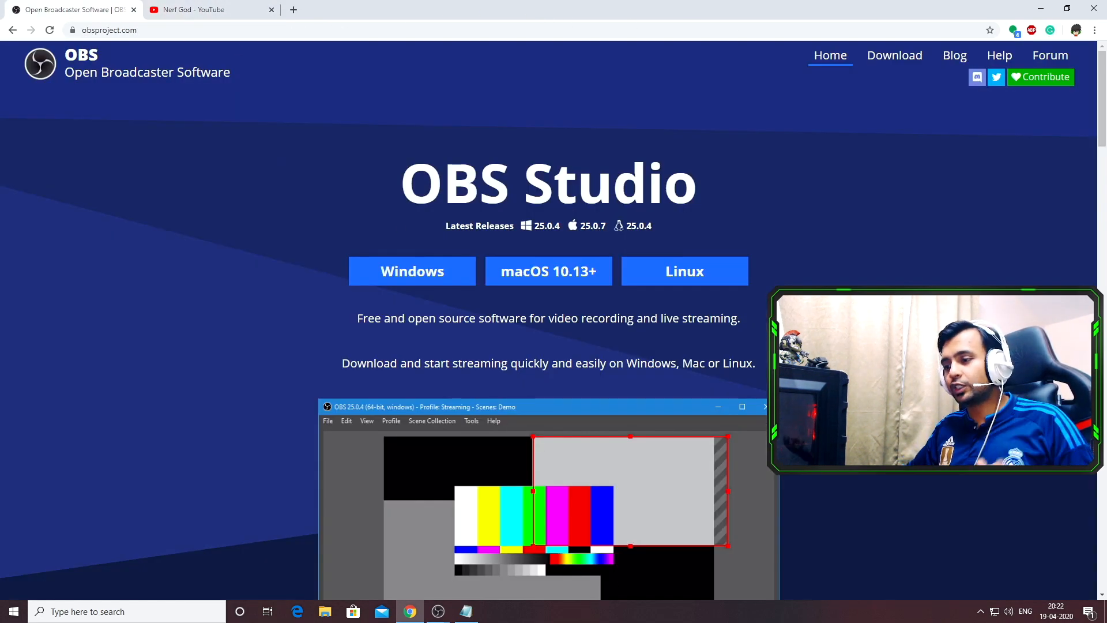
Open OBS and add a new scene, accepting the default name
{"action": "left_click", "coordinate": [438, 610]}
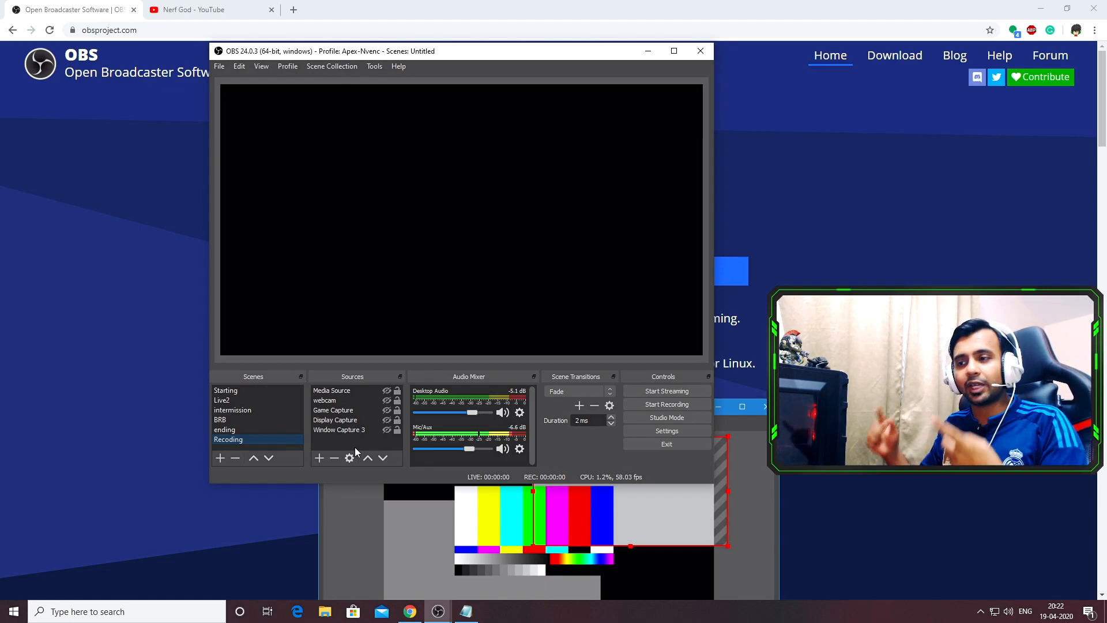
{"action": "left_click", "coordinate": [219, 459]}
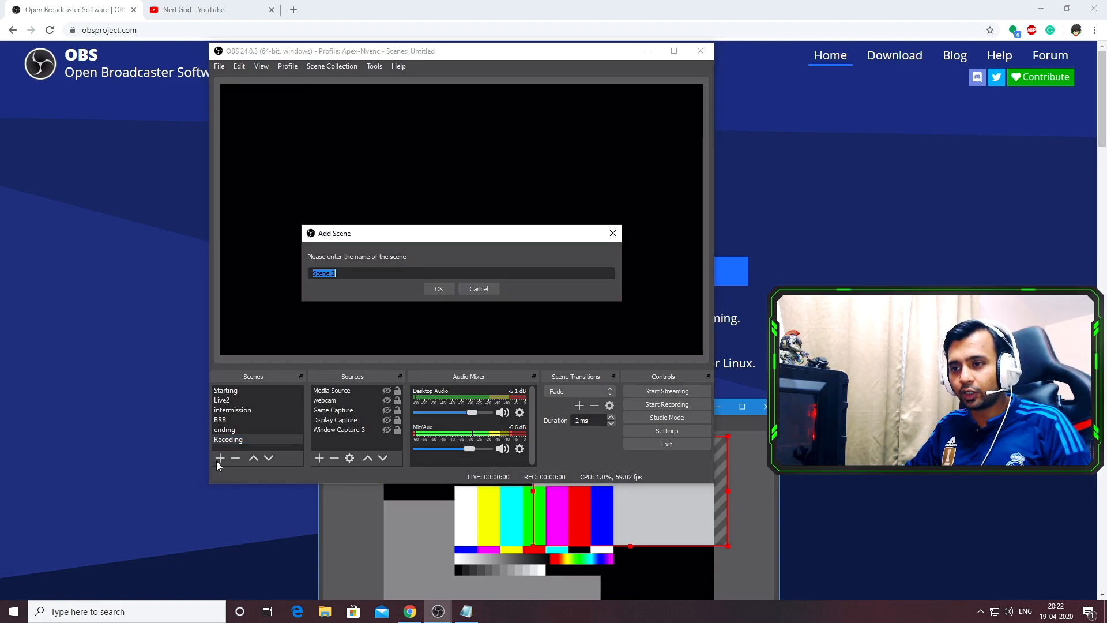
{"action": "left_click", "coordinate": [436, 288]}
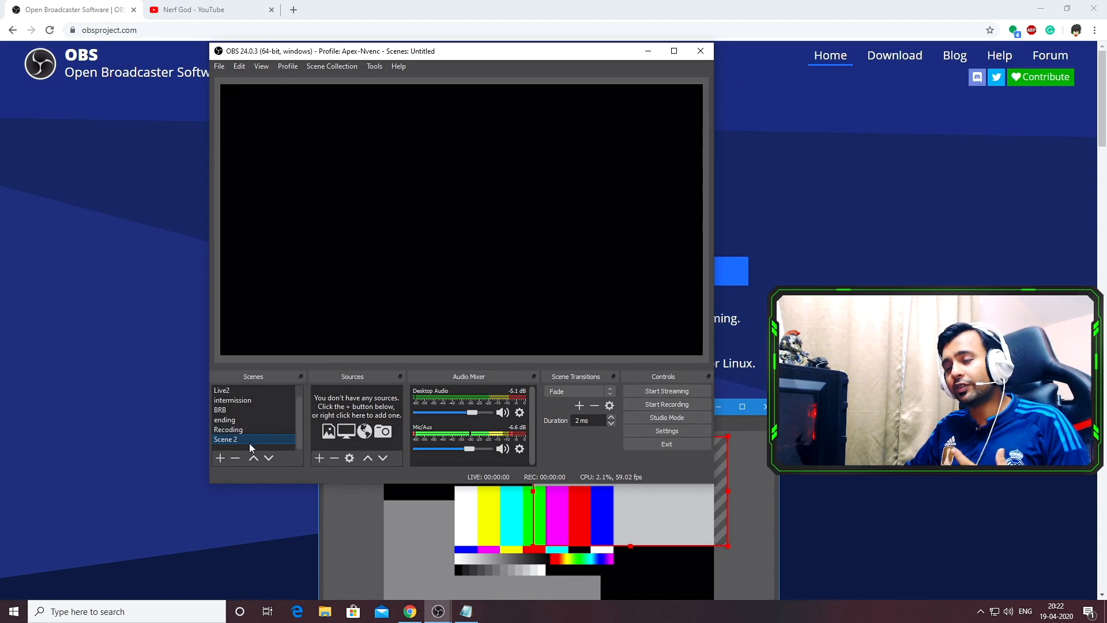
Add the existing Display Capture source to the new scene
{"action": "left_click", "coordinate": [319, 459]}
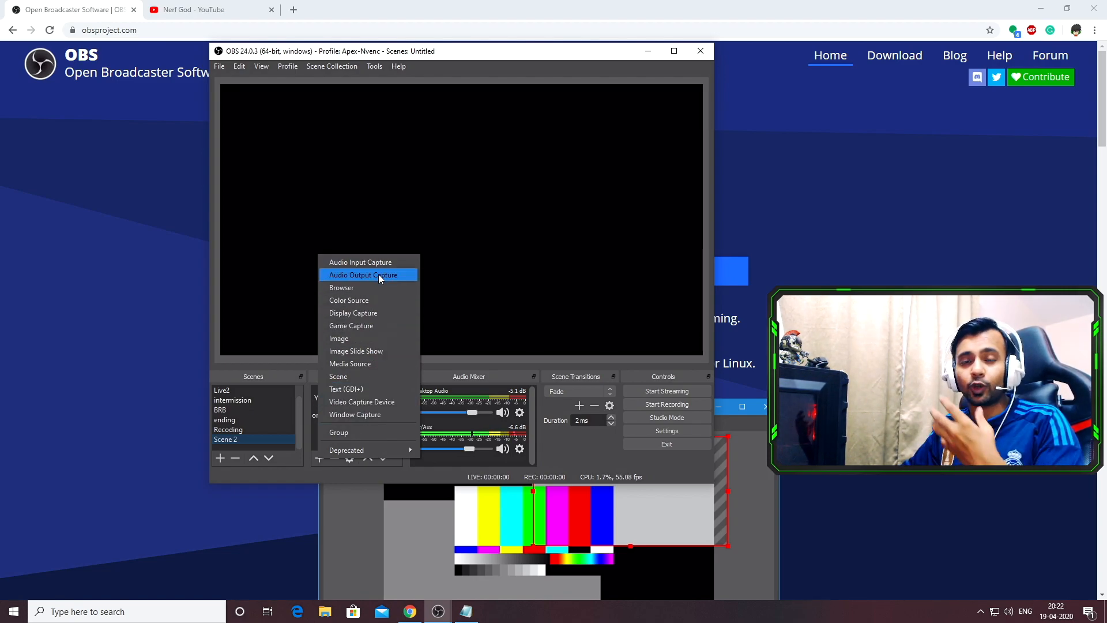
{"action": "left_click", "coordinate": [354, 311]}
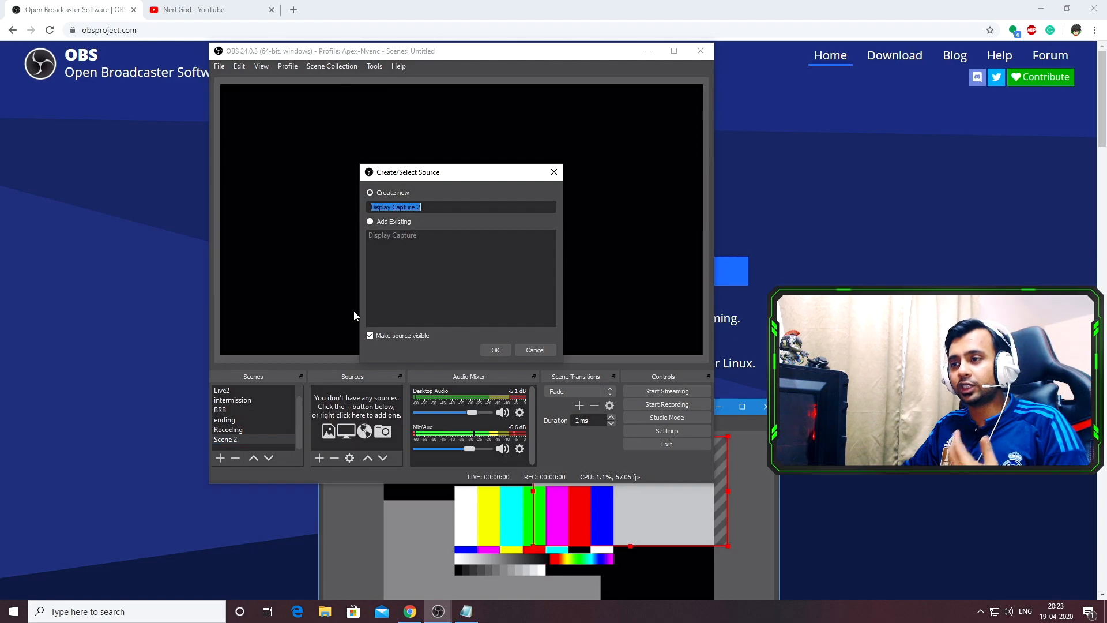
{"action": "left_click", "coordinate": [370, 220]}
{"action": "left_click", "coordinate": [383, 235]}
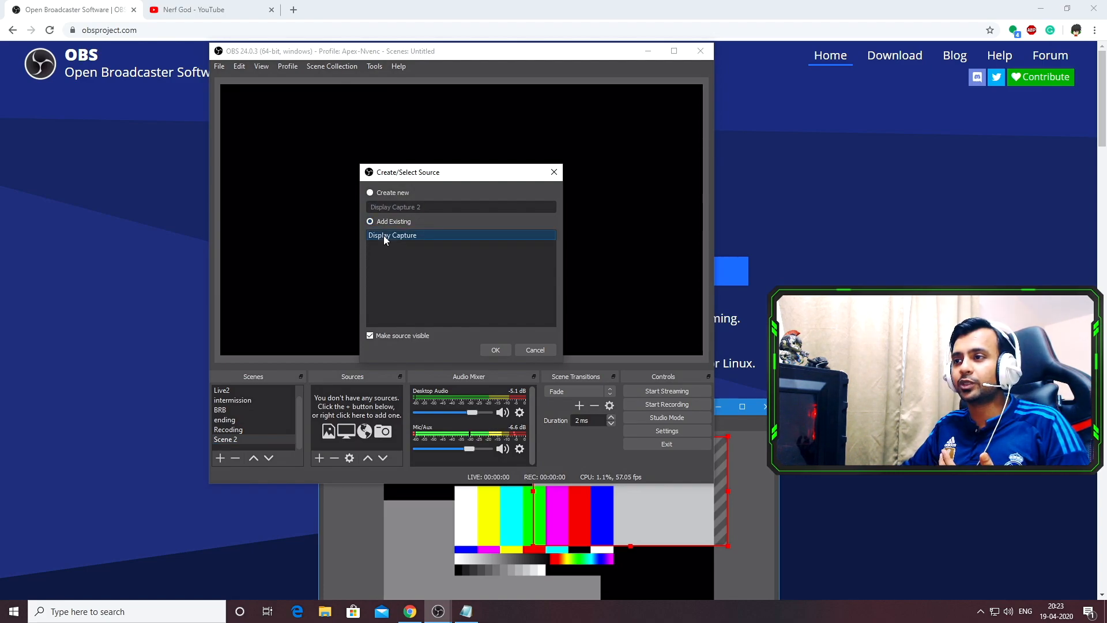
{"action": "left_click", "coordinate": [494, 350]}
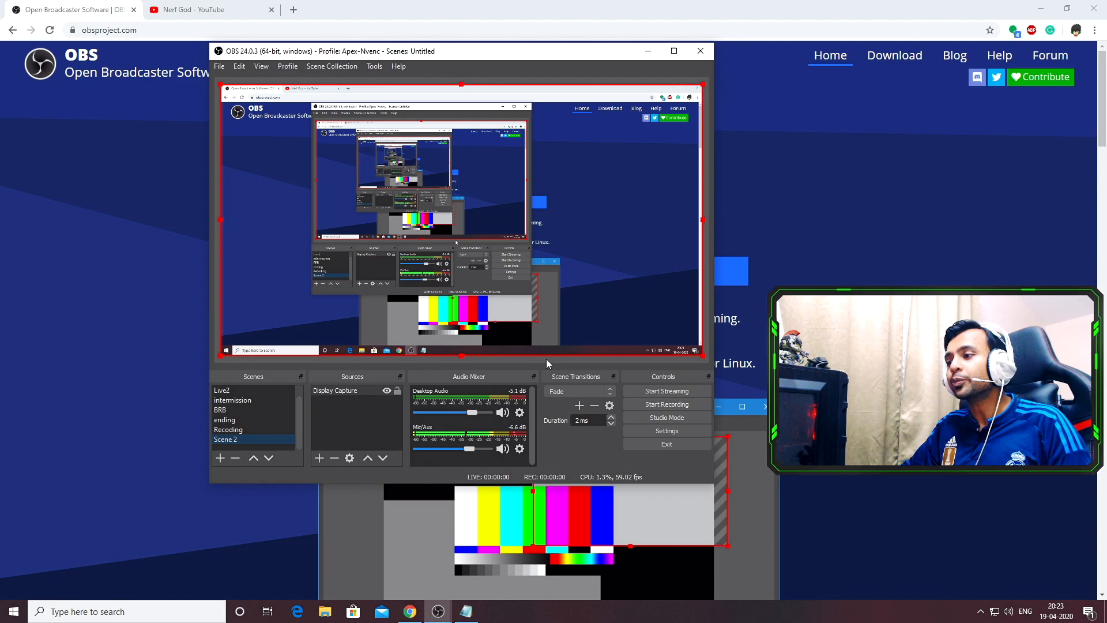
Open OBS stream settings, choose YouTube / YouTube Gaming as the service, and select the stream key field
{"action": "left_click", "coordinate": [669, 431]}
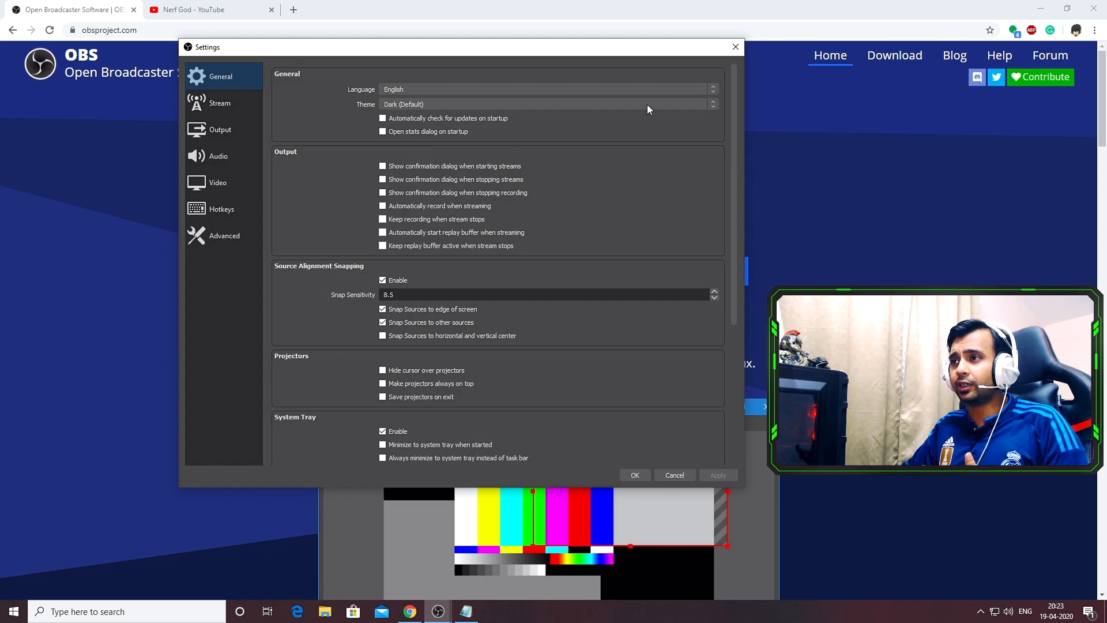
{"action": "left_click", "coordinate": [1040, 8]}
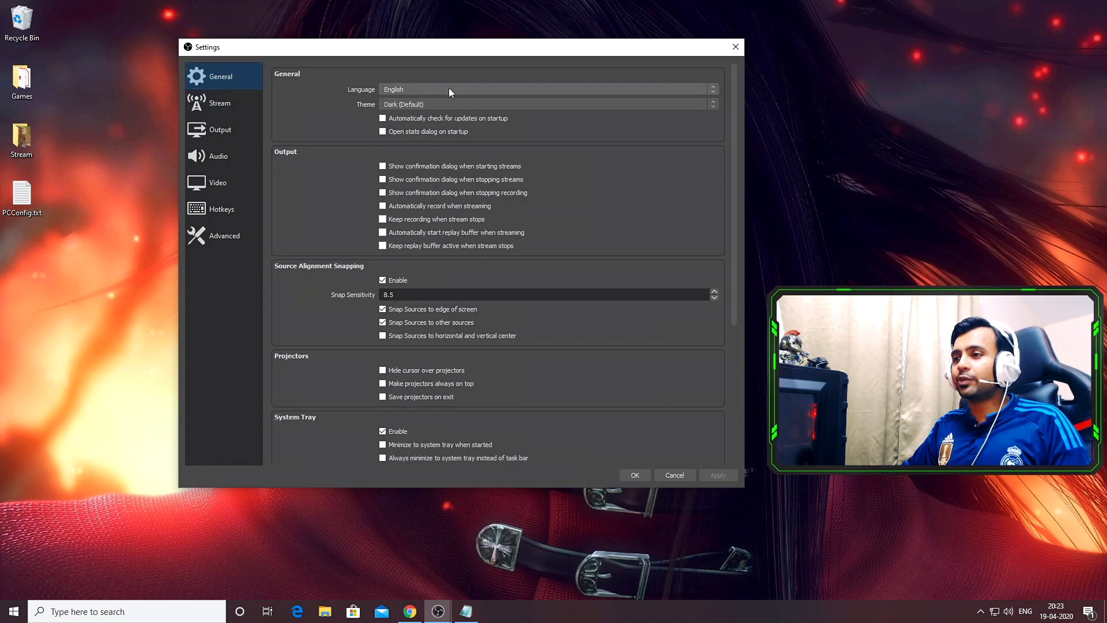
{"action": "left_click", "coordinate": [217, 105]}
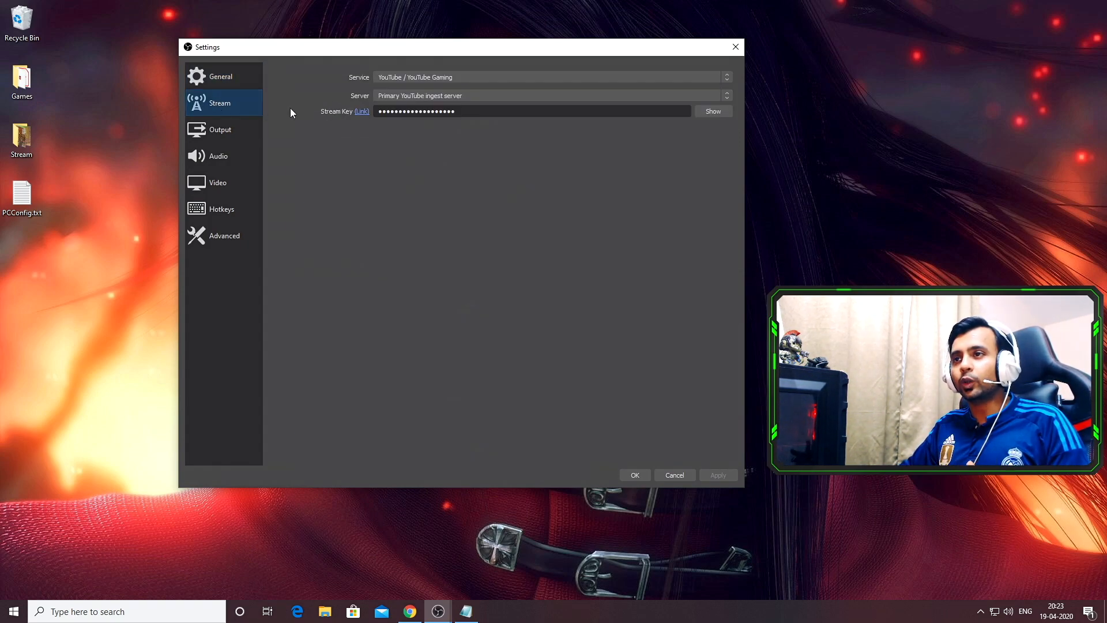
{"action": "left_click", "coordinate": [479, 75]}
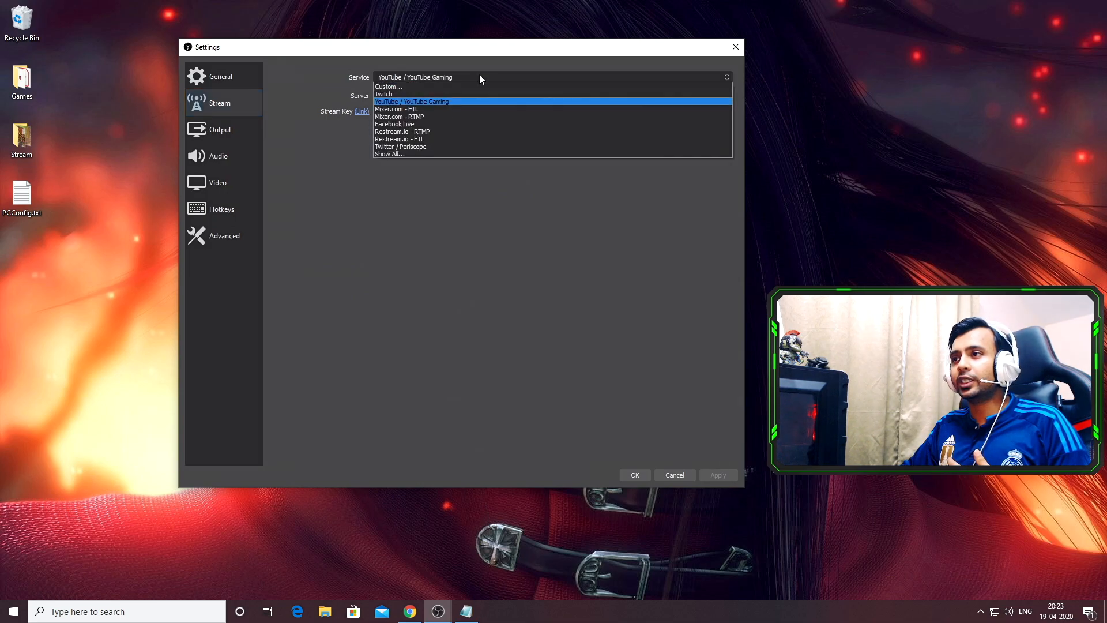
{"action": "left_click", "coordinate": [437, 101]}
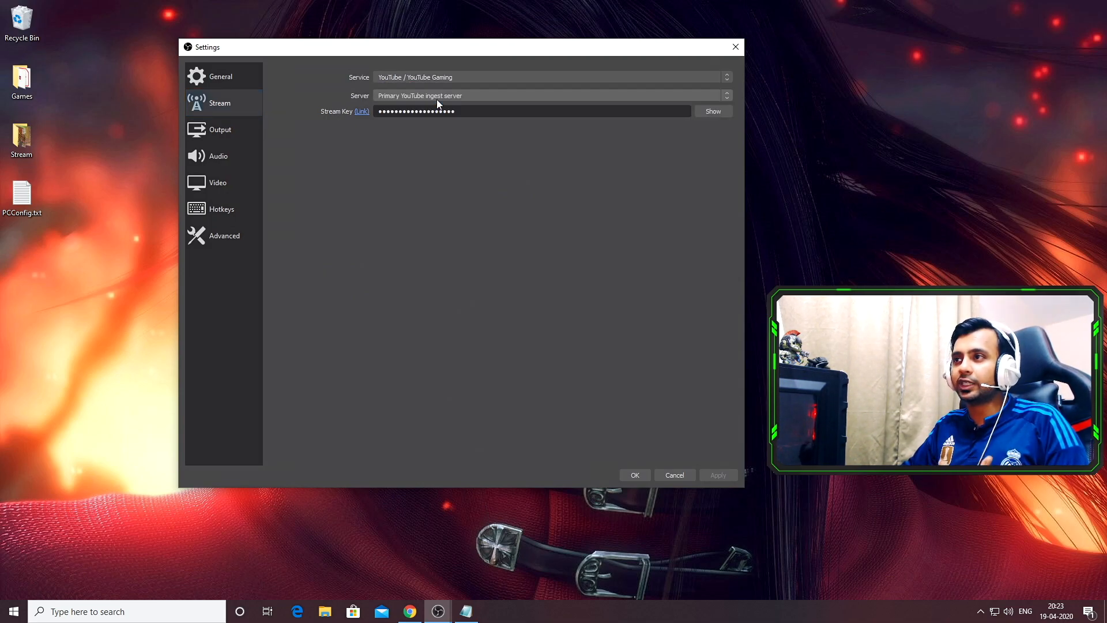
{"action": "double_click", "coordinate": [427, 111]}
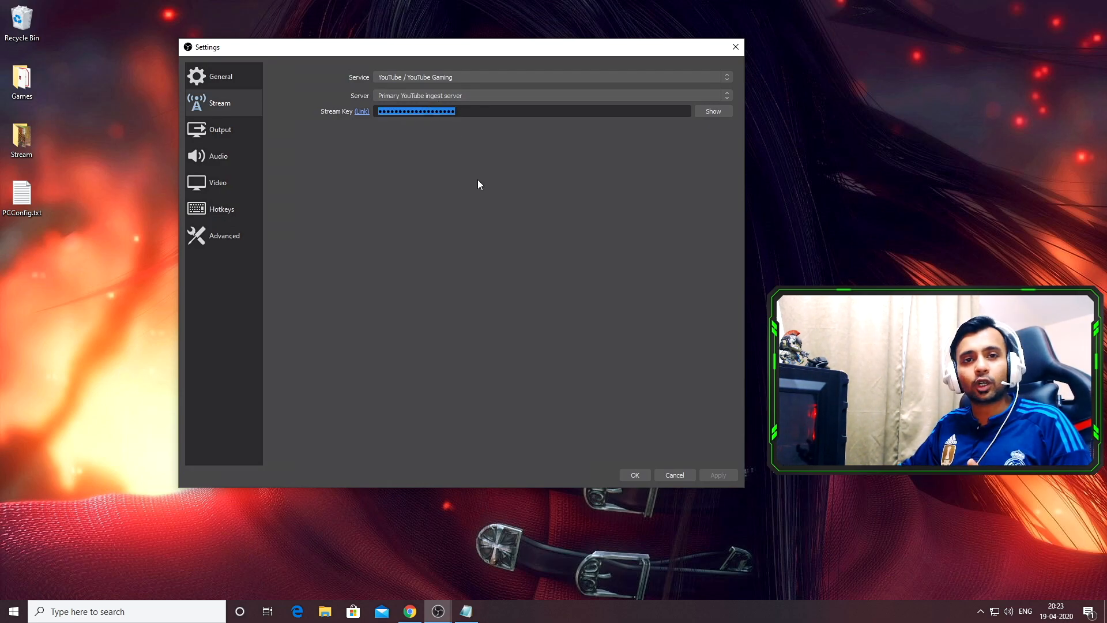
Start going live from the YouTube channel, open the Stream section and dismiss the reuse-settings prompt
{"action": "left_click", "coordinate": [410, 611]}
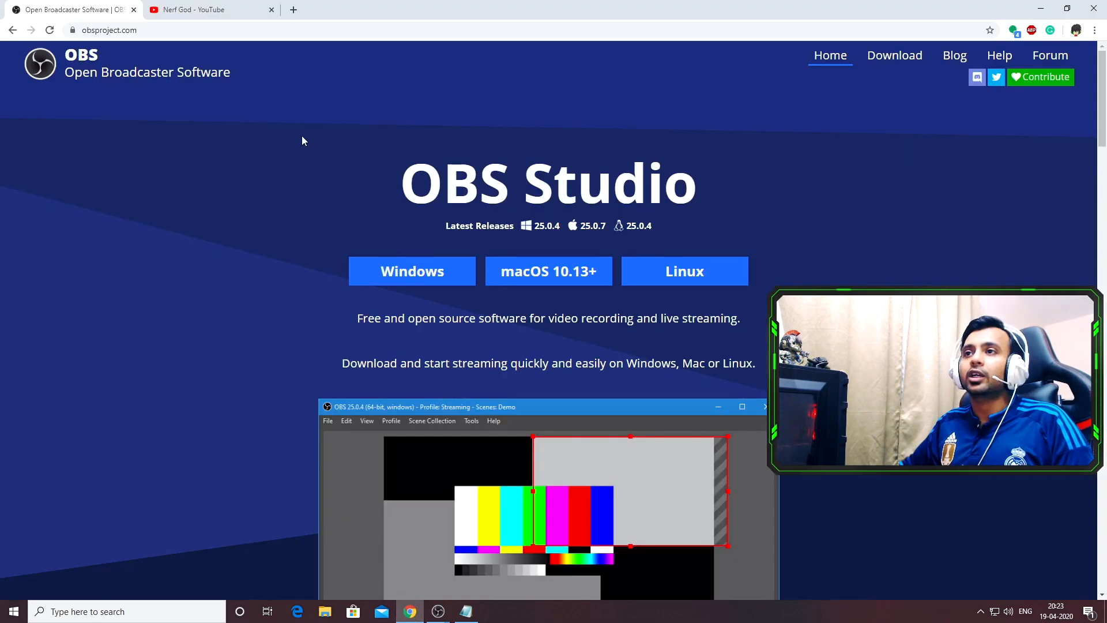
{"action": "left_click", "coordinate": [209, 8]}
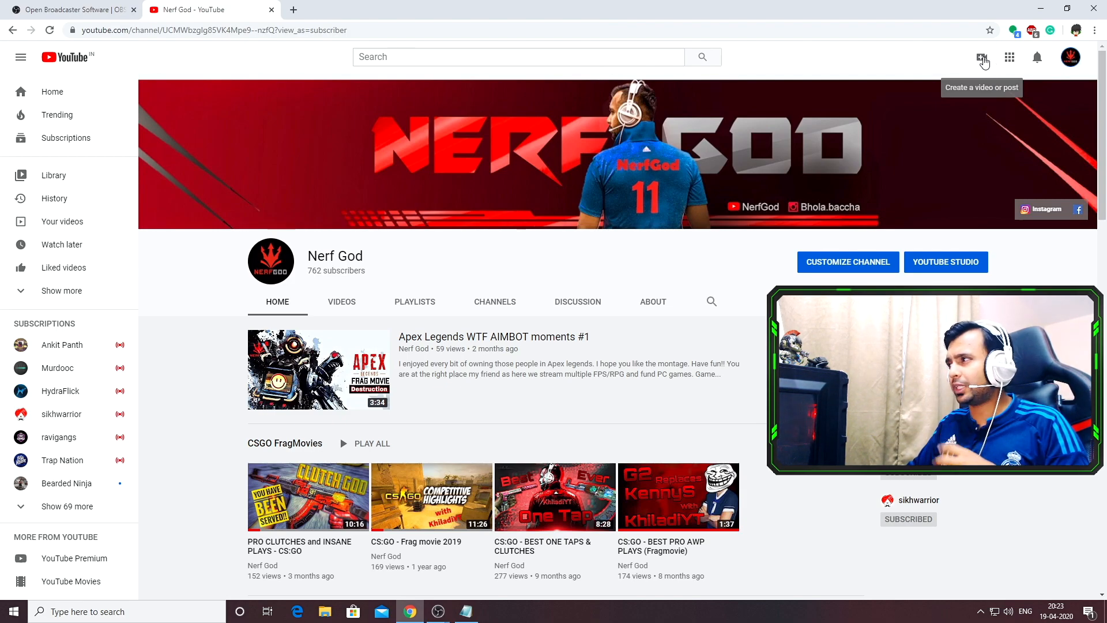
{"action": "left_click", "coordinate": [983, 60]}
{"action": "left_click", "coordinate": [1013, 107]}
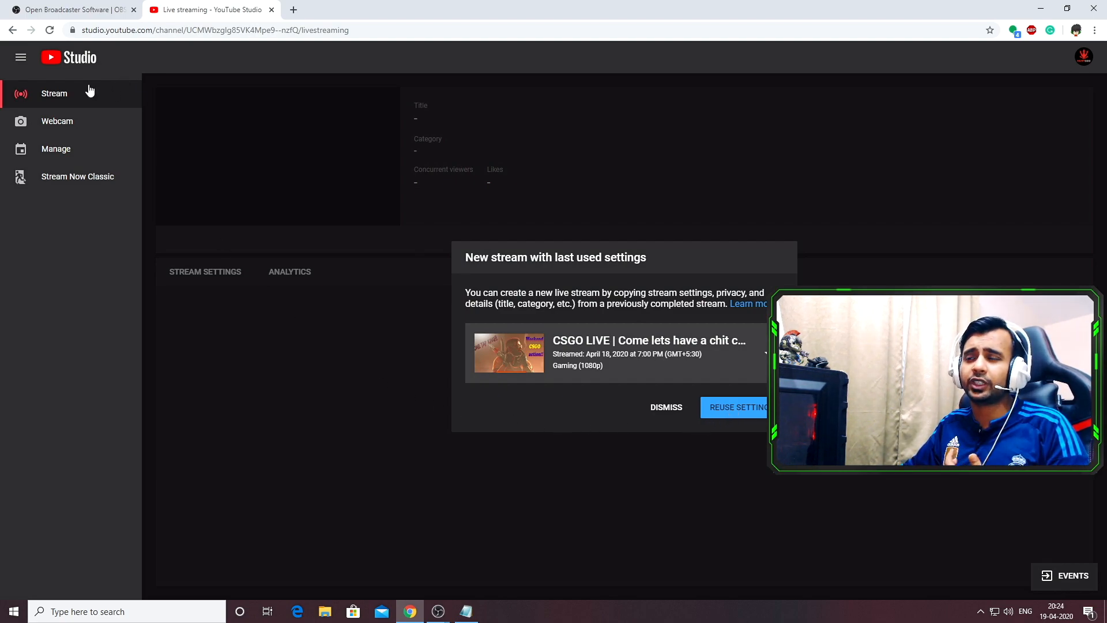
{"action": "left_click", "coordinate": [60, 96]}
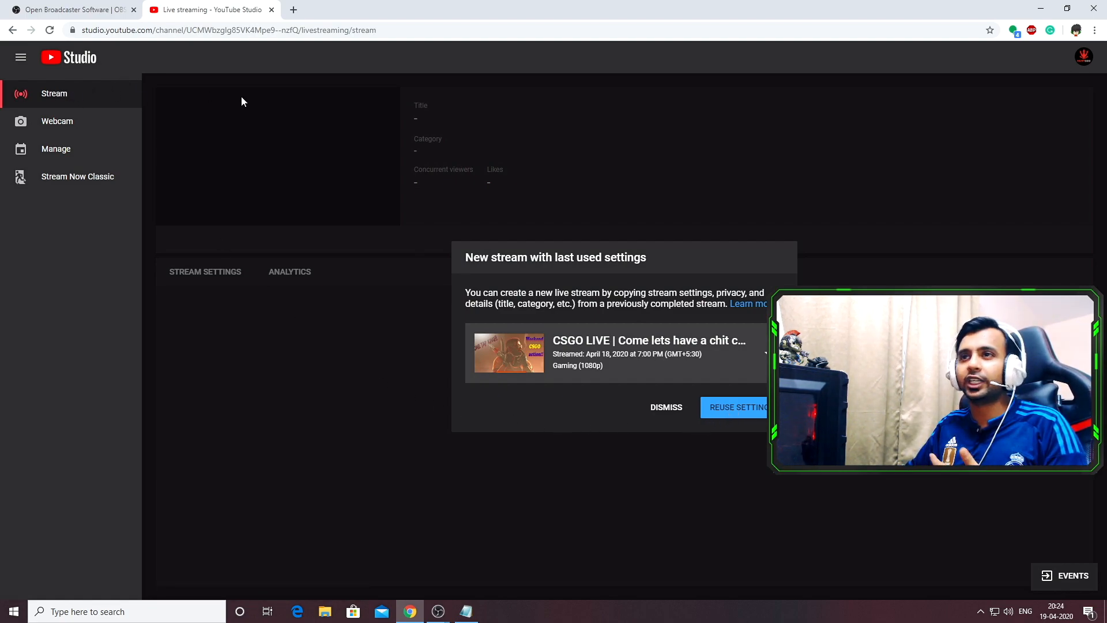
{"action": "left_click", "coordinate": [670, 409]}
Replace the new stream's title with testing tour
{"action": "double_click", "coordinate": [571, 170]}
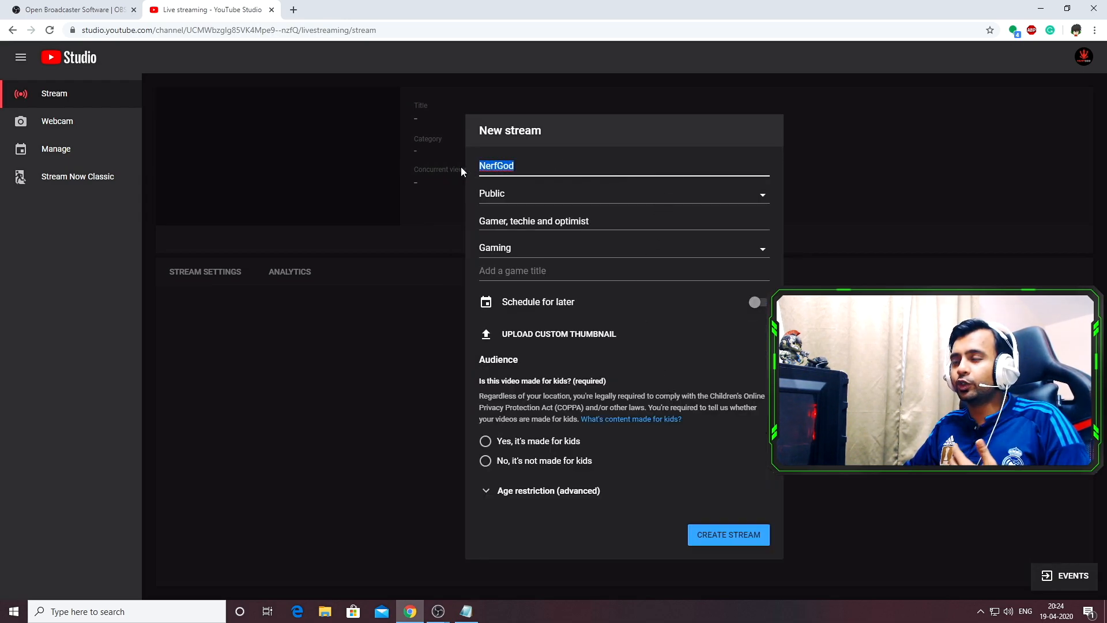
{"action": "type", "text": "t"}
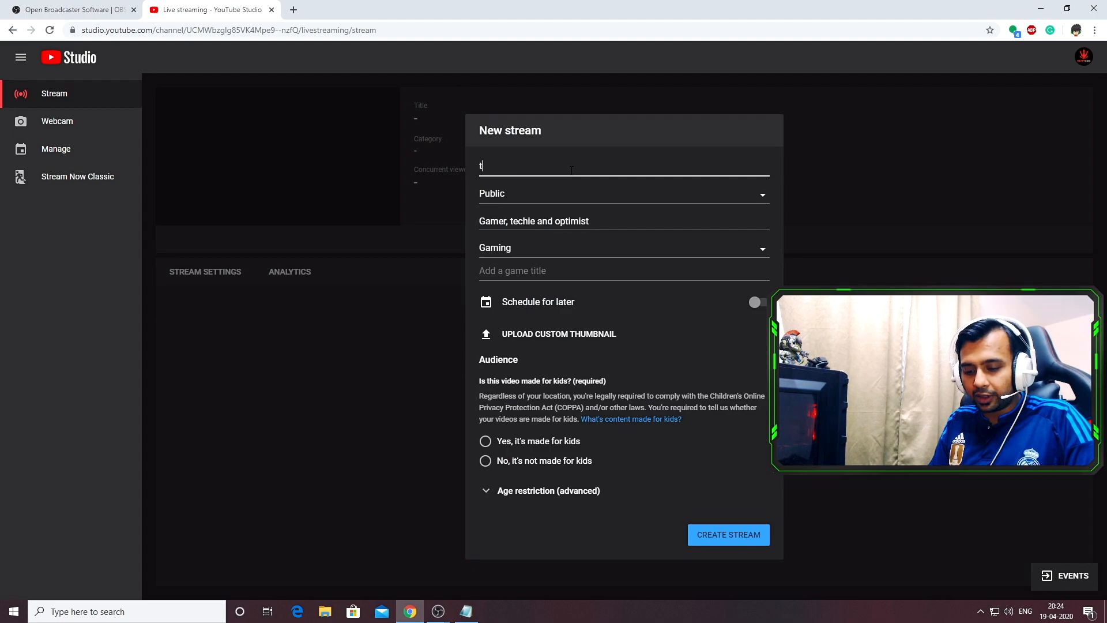
{"action": "type", "text": "esting tour"}
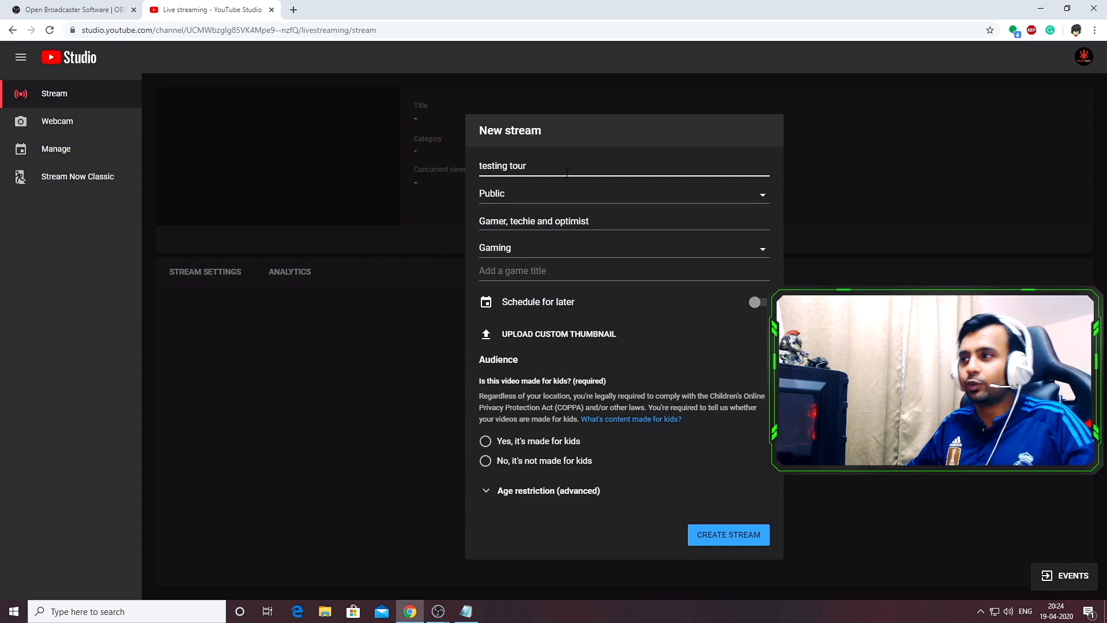
Set the stream's visibility to Private
{"action": "left_click", "coordinate": [555, 200]}
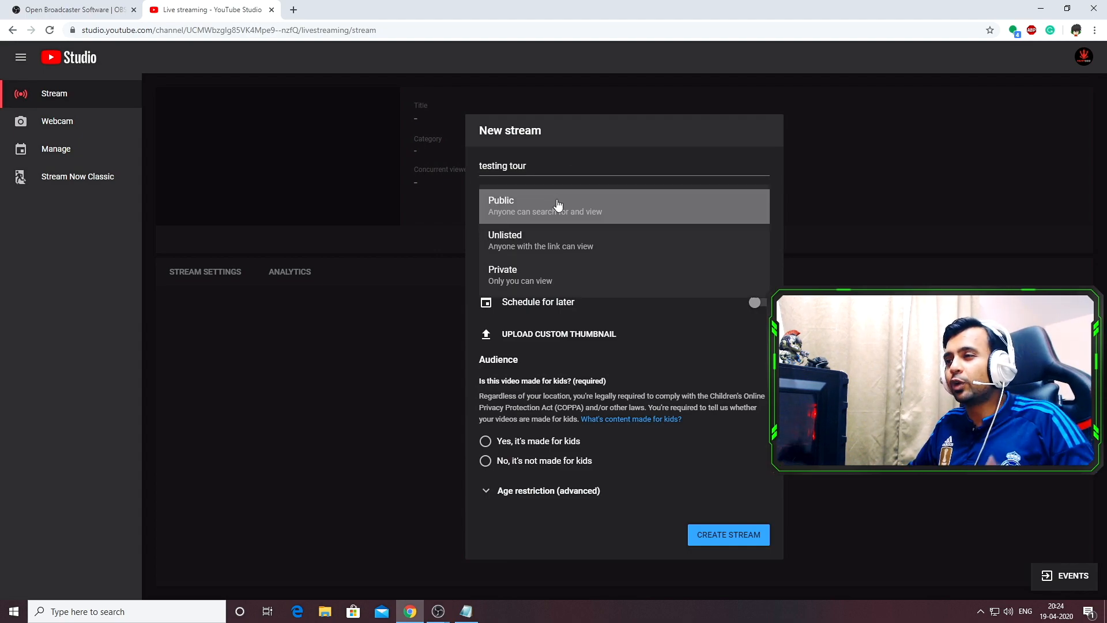
{"action": "left_click", "coordinate": [564, 275]}
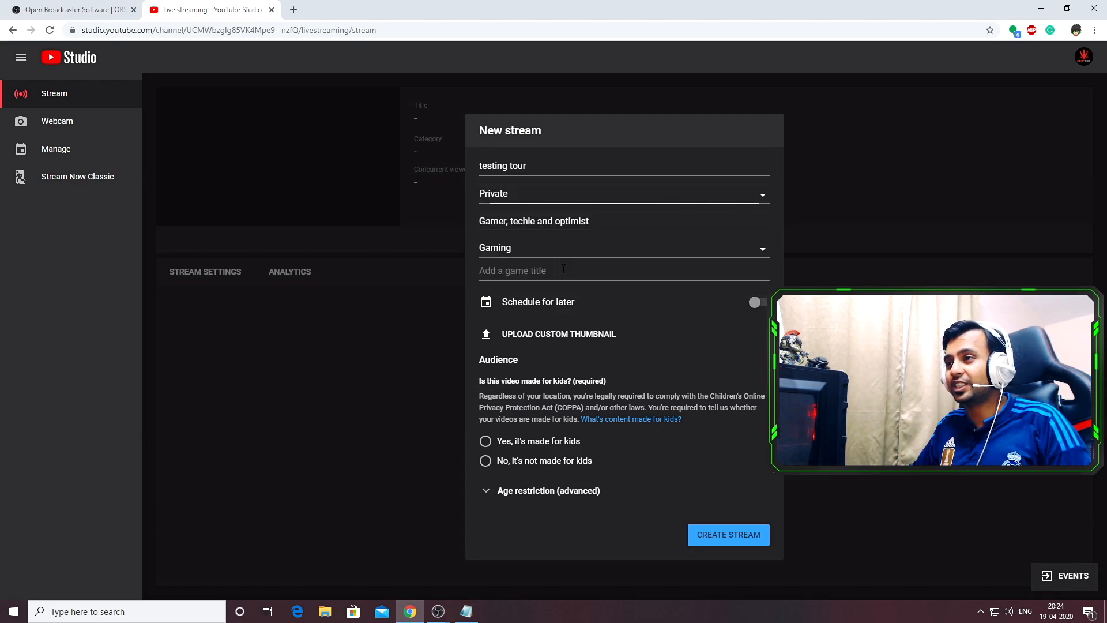
{"action": "left_click", "coordinate": [563, 199]}
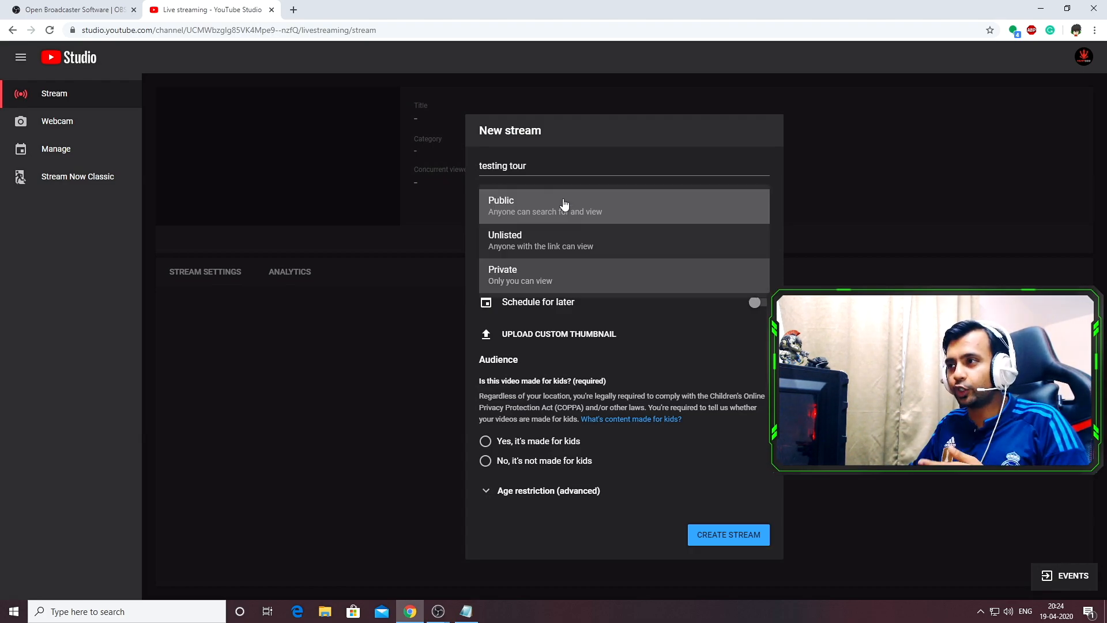
{"action": "left_click", "coordinate": [542, 208]}
{"action": "left_click", "coordinate": [575, 203]}
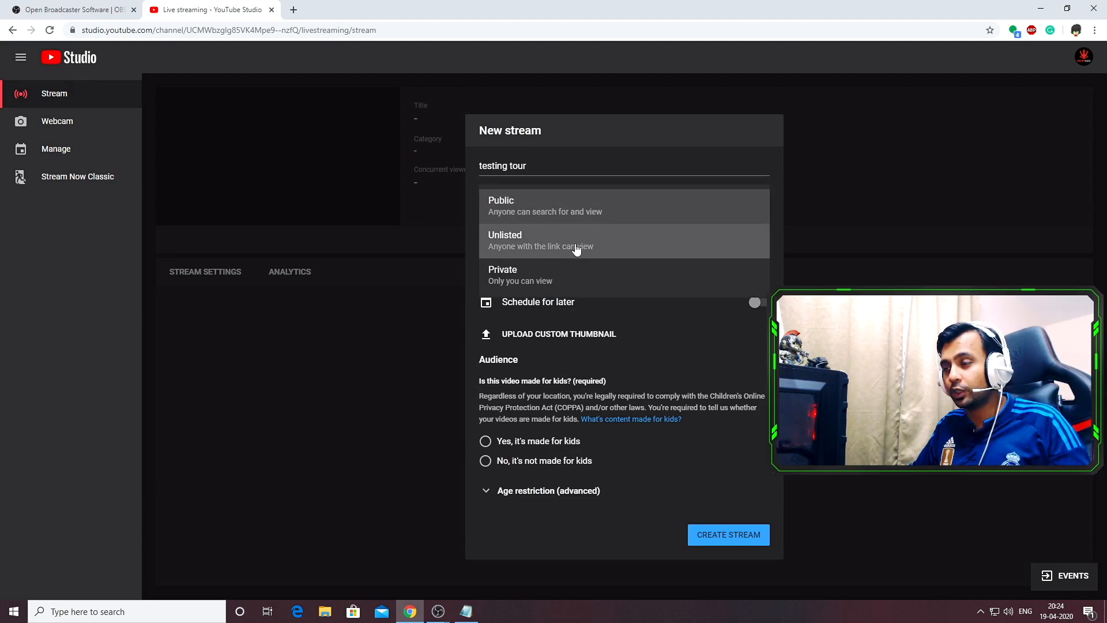
{"action": "left_click", "coordinate": [568, 285]}
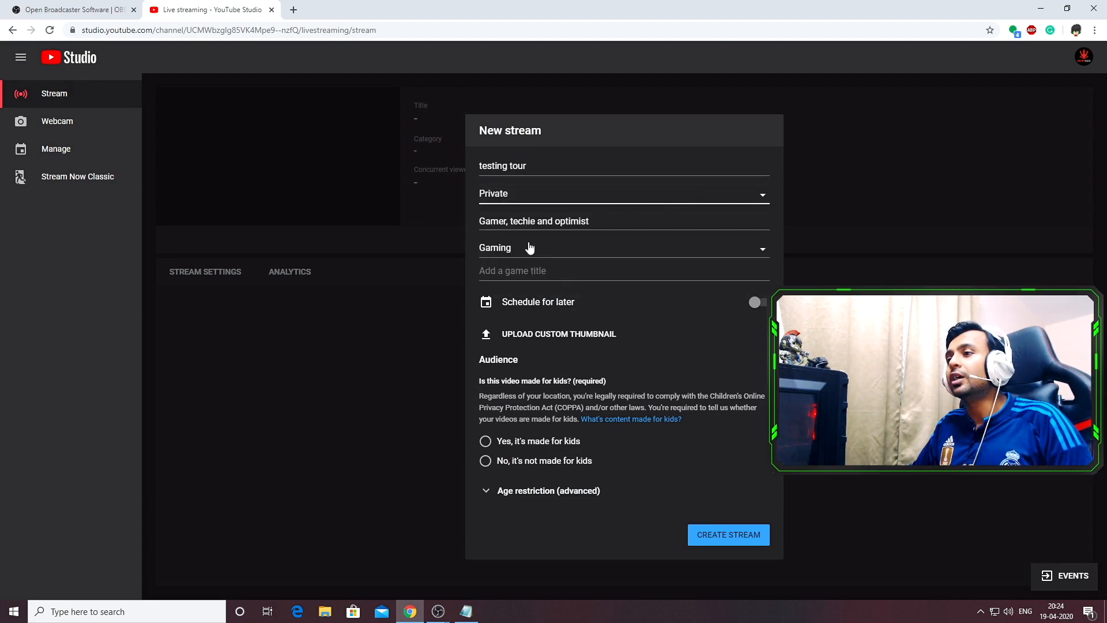
Keep the description, set the category to Gaming and choose Apex Legends (2019) as the game title
{"action": "left_click_drag", "start_coordinate": [600, 221], "coordinate": [459, 234]}
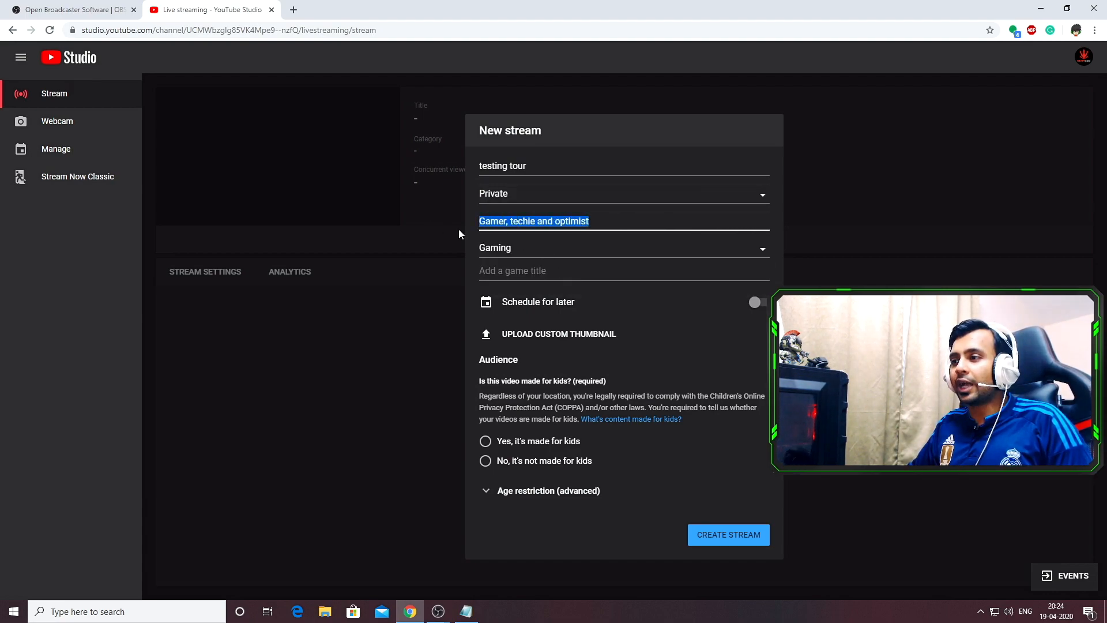
{"action": "left_click", "coordinate": [630, 221]}
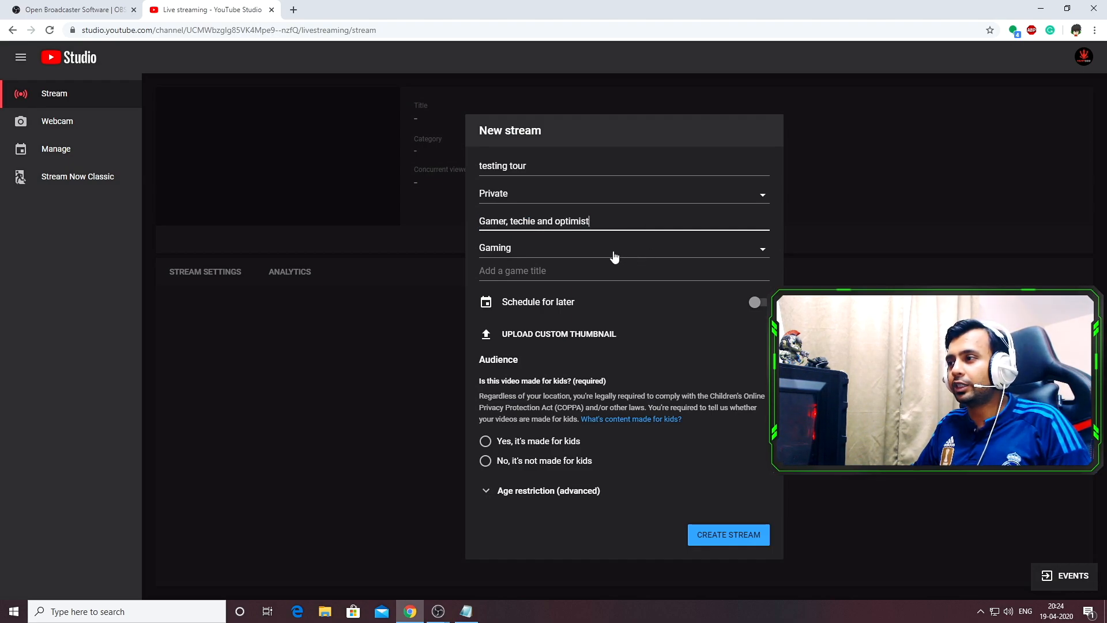
{"action": "left_click", "coordinate": [570, 256]}
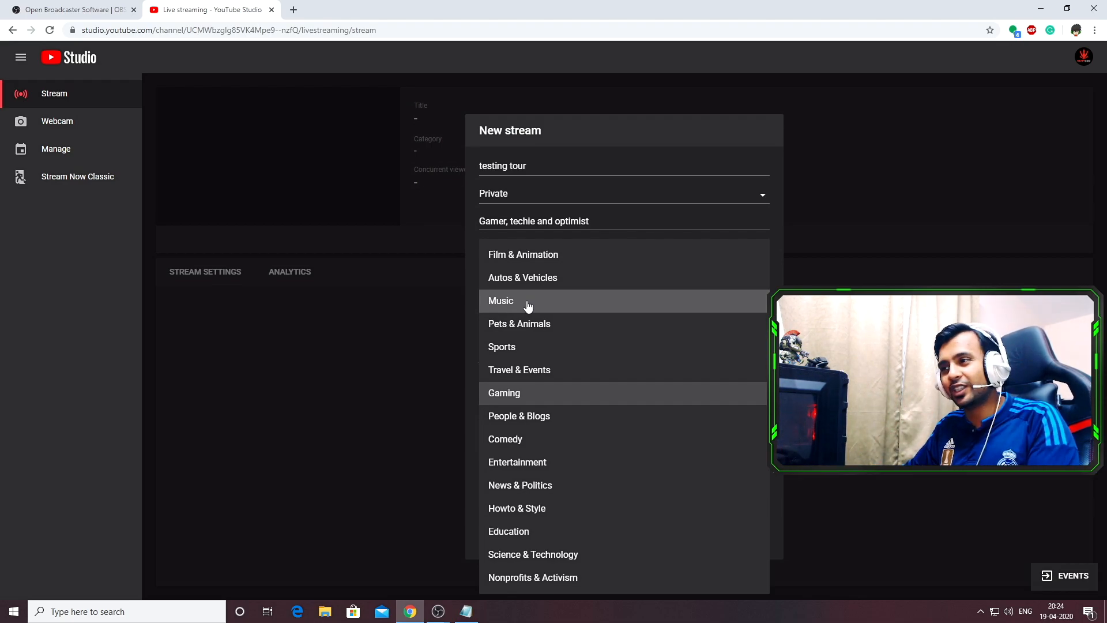
{"action": "left_click", "coordinate": [525, 397]}
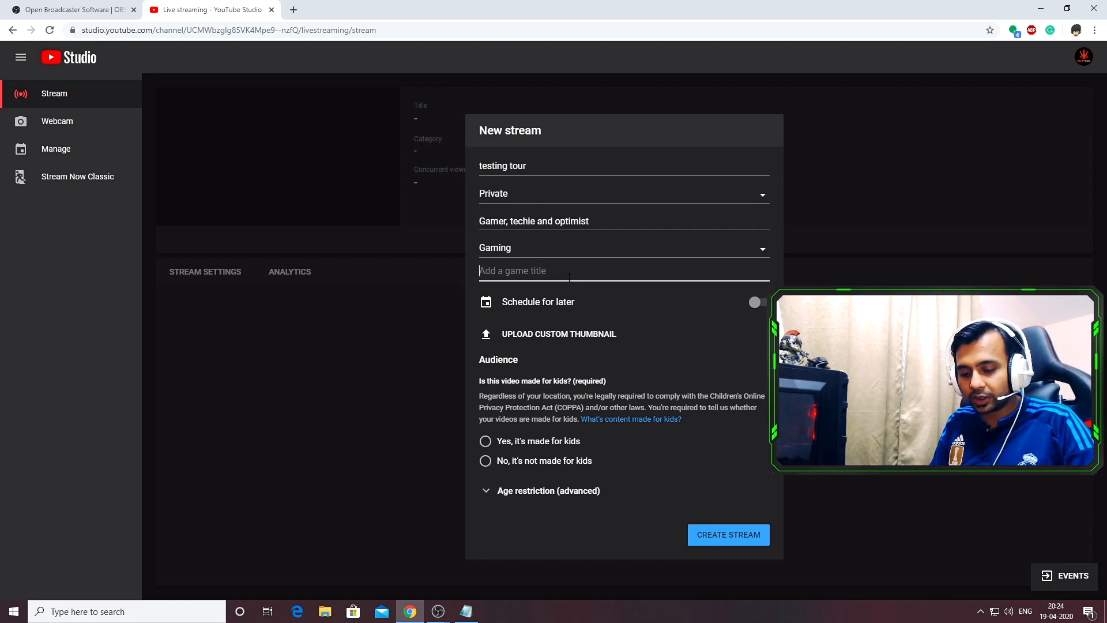
{"action": "type", "text": "ape"}
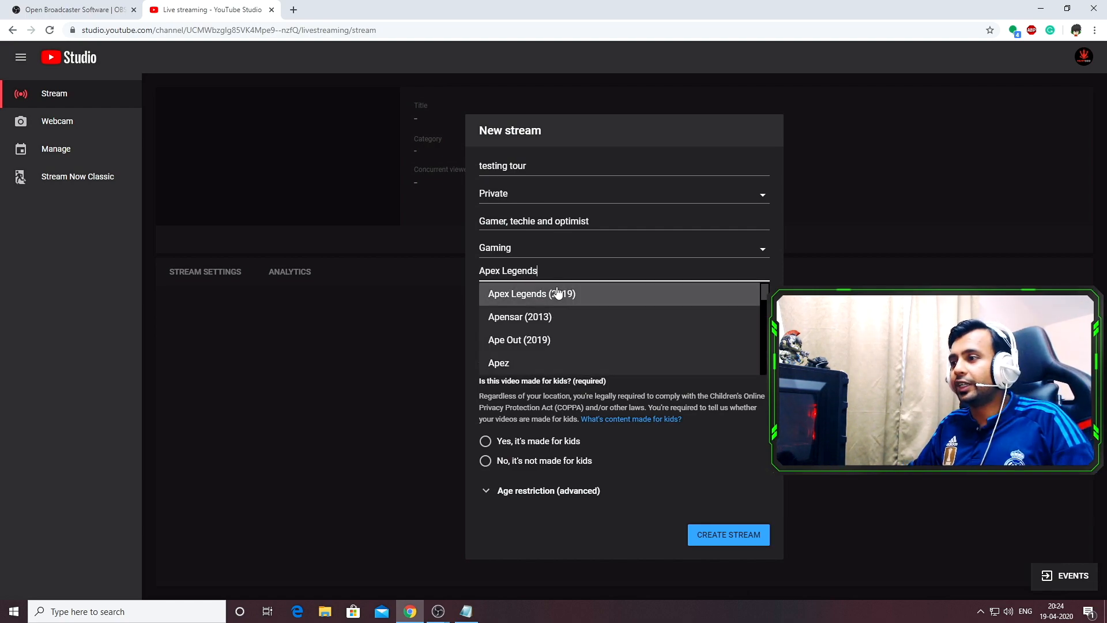
{"action": "left_click", "coordinate": [555, 293]}
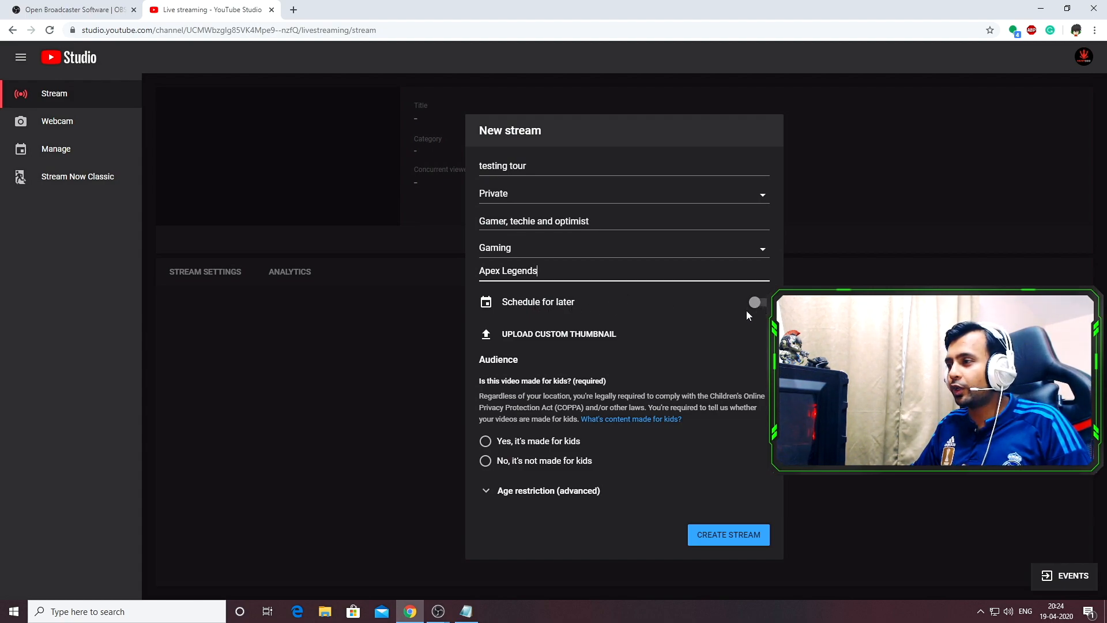
Upload a custom thumbnail image for the new stream
{"action": "left_click", "coordinate": [546, 335]}
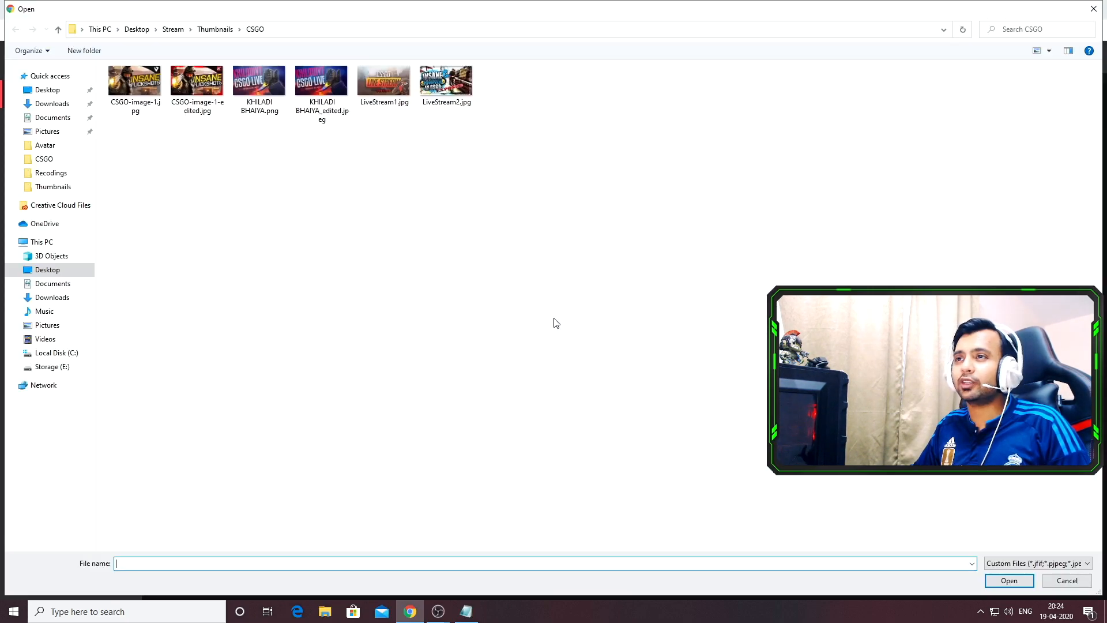
{"action": "double_click", "coordinate": [134, 80]}
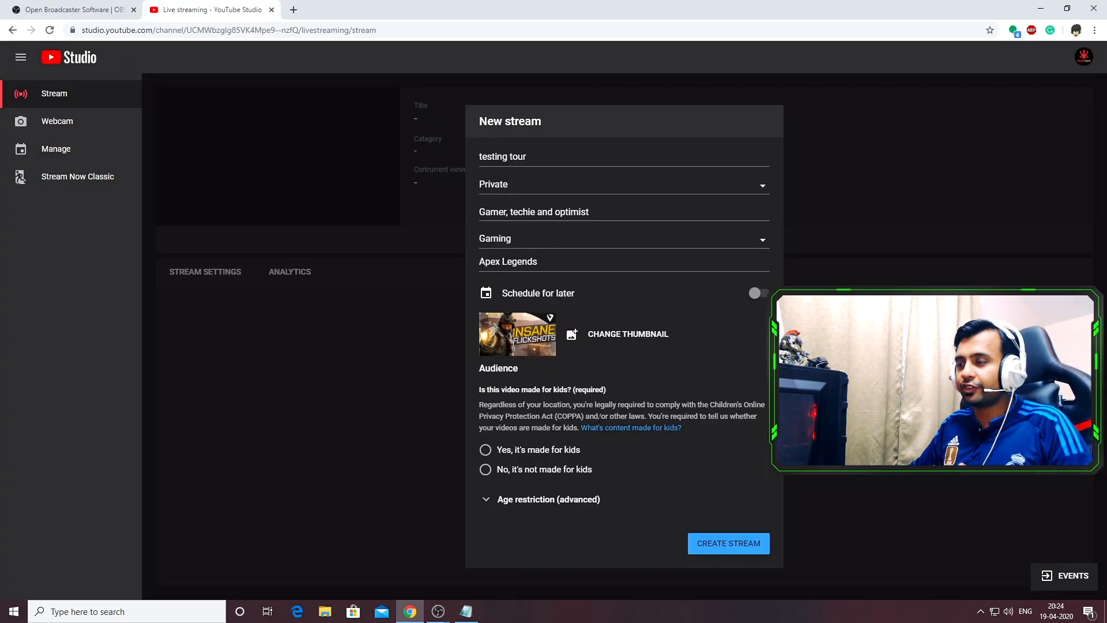
Set the audience to not made for kids, leave age restriction off, and create the stream
{"action": "left_click", "coordinate": [546, 472]}
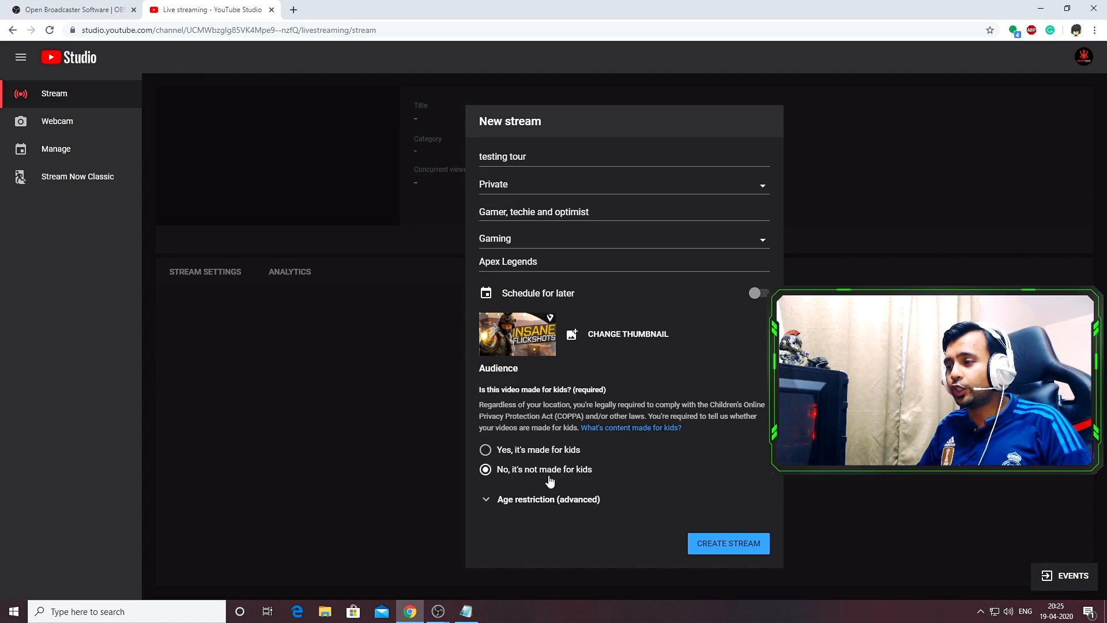
{"action": "left_click", "coordinate": [548, 499]}
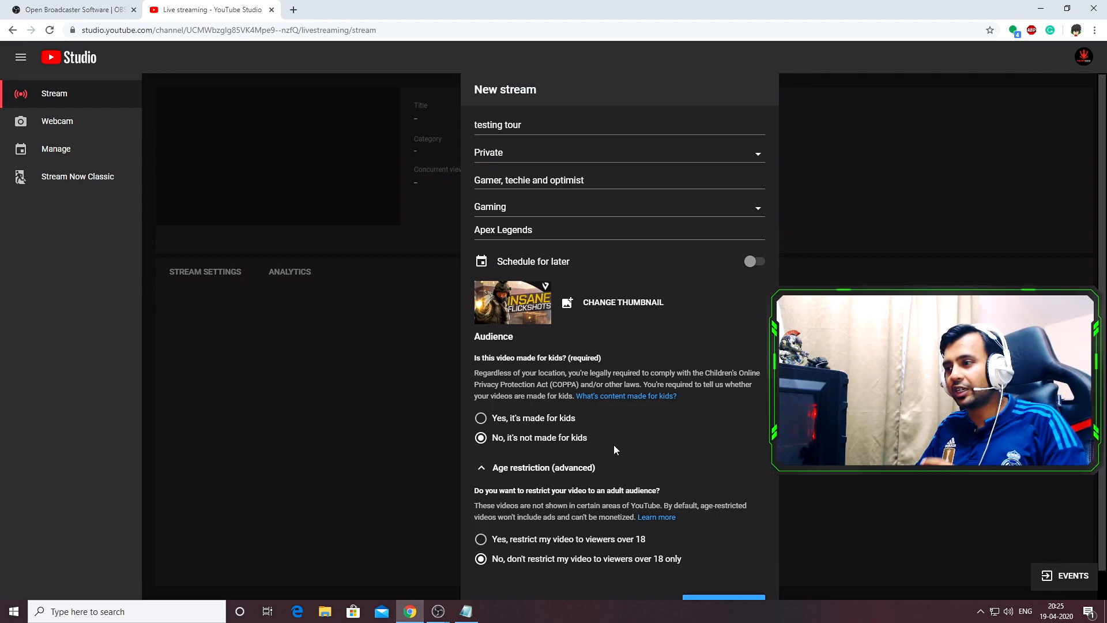
{"action": "scroll", "coordinate": [515, 550], "scroll_direction": "down", "scroll_amount": 1}
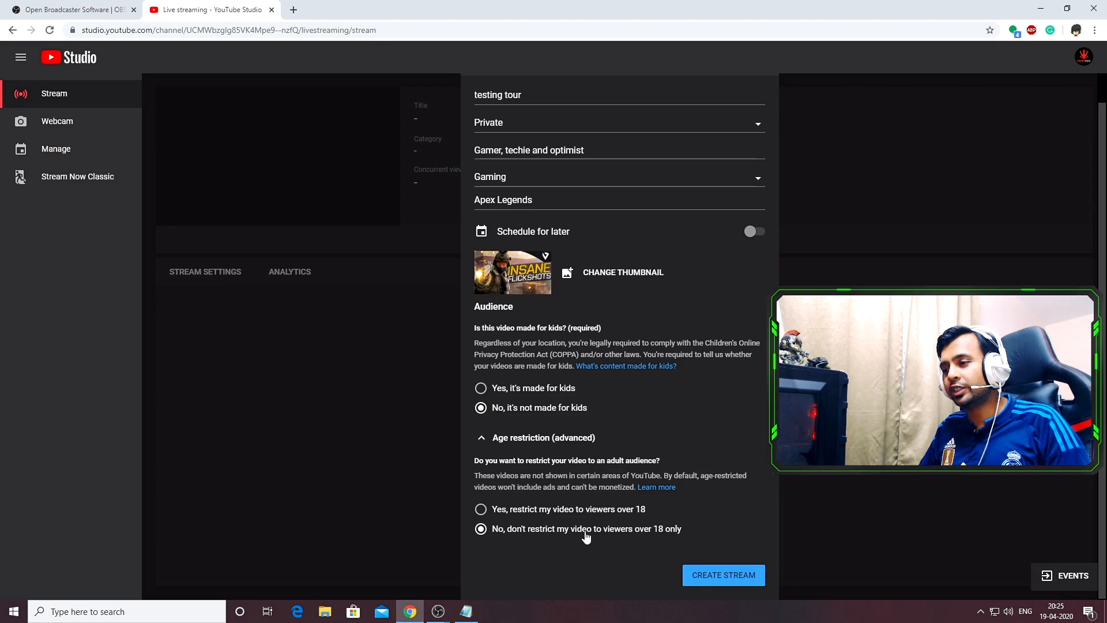
{"action": "left_click", "coordinate": [729, 578]}
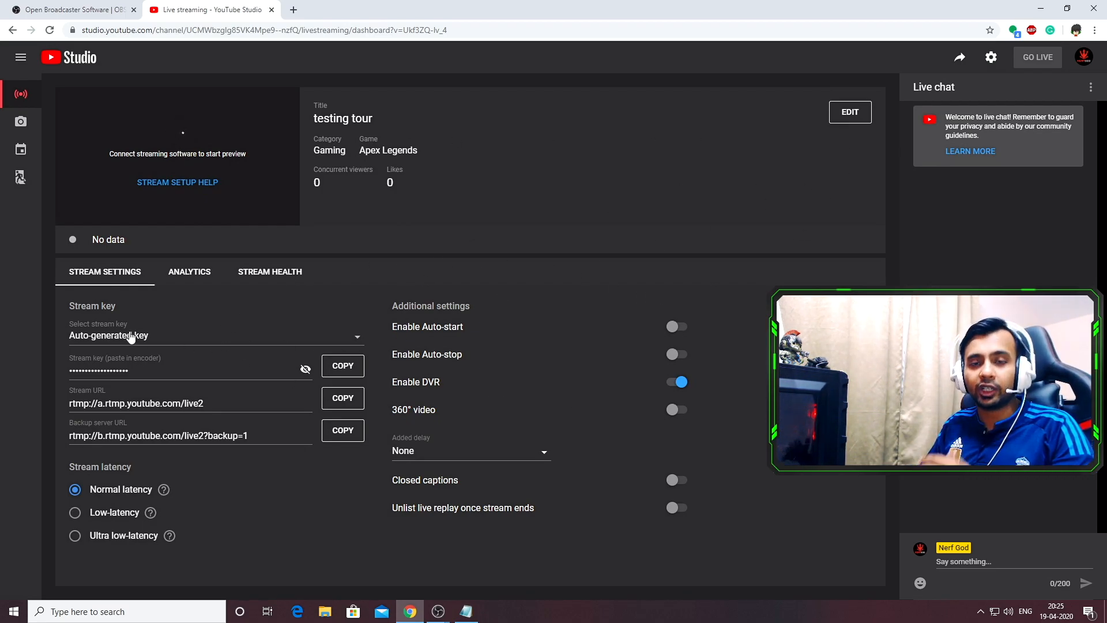
{"action": "mouse_move", "coordinate": [435, 603]}
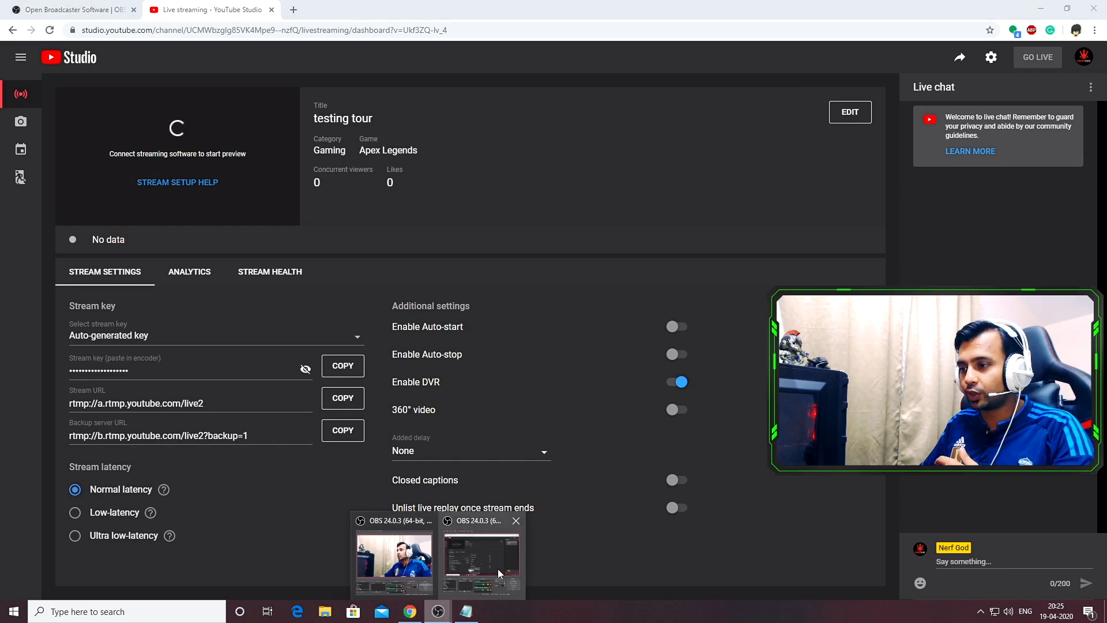
{"action": "left_click", "coordinate": [497, 568]}
{"action": "left_click", "coordinate": [755, 266]}
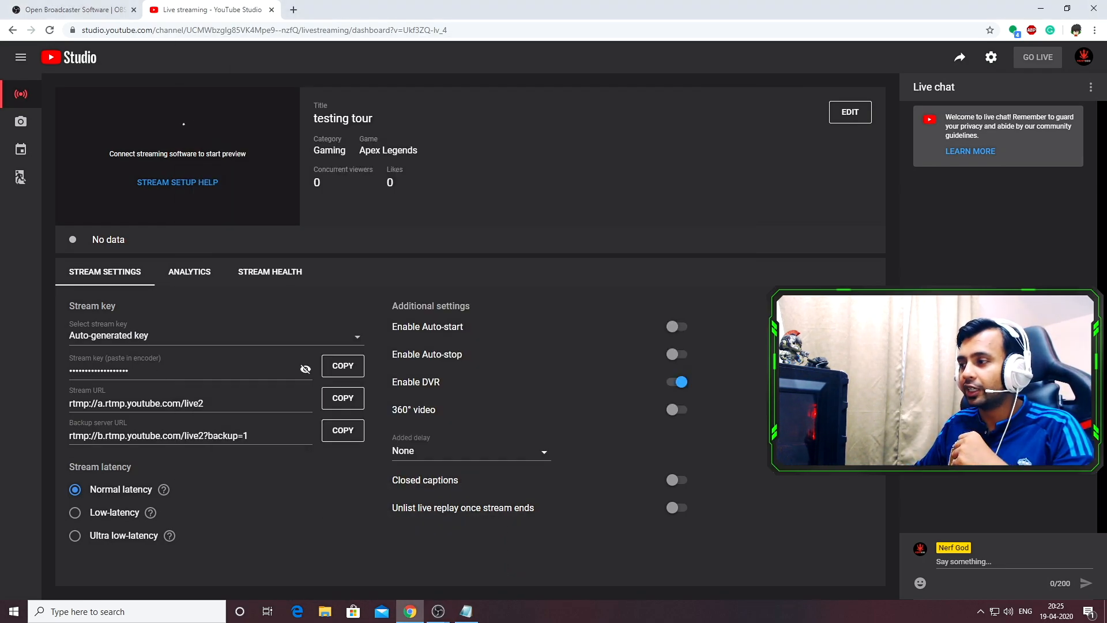
Create a new stream key named gamingVideo with the description ajskhdkjashd
{"action": "left_click", "coordinate": [134, 340]}
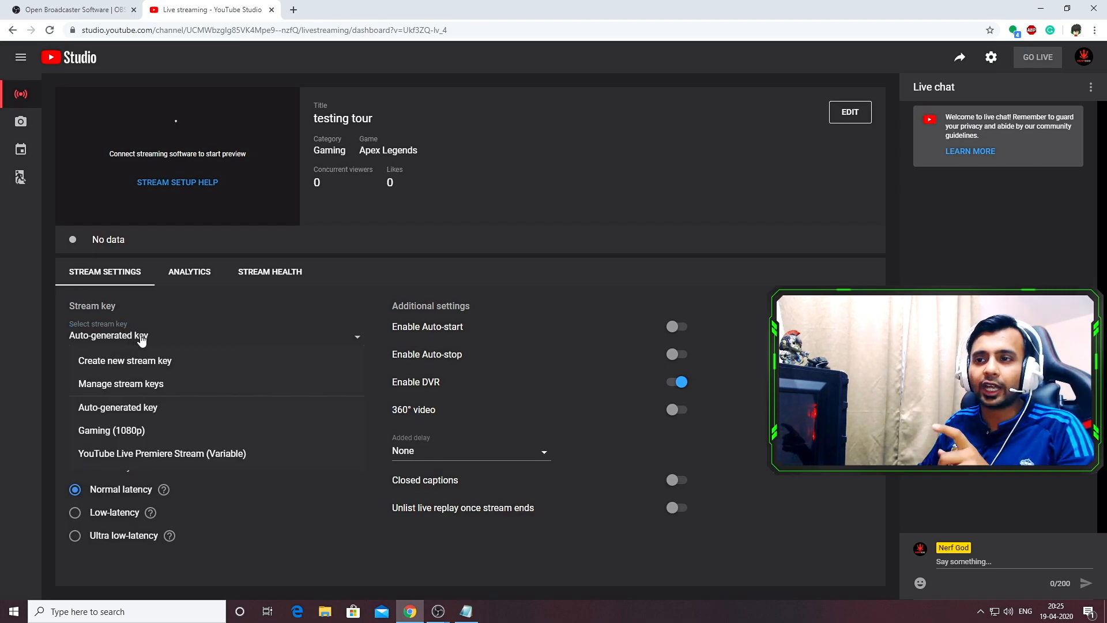
{"action": "left_click", "coordinate": [297, 316]}
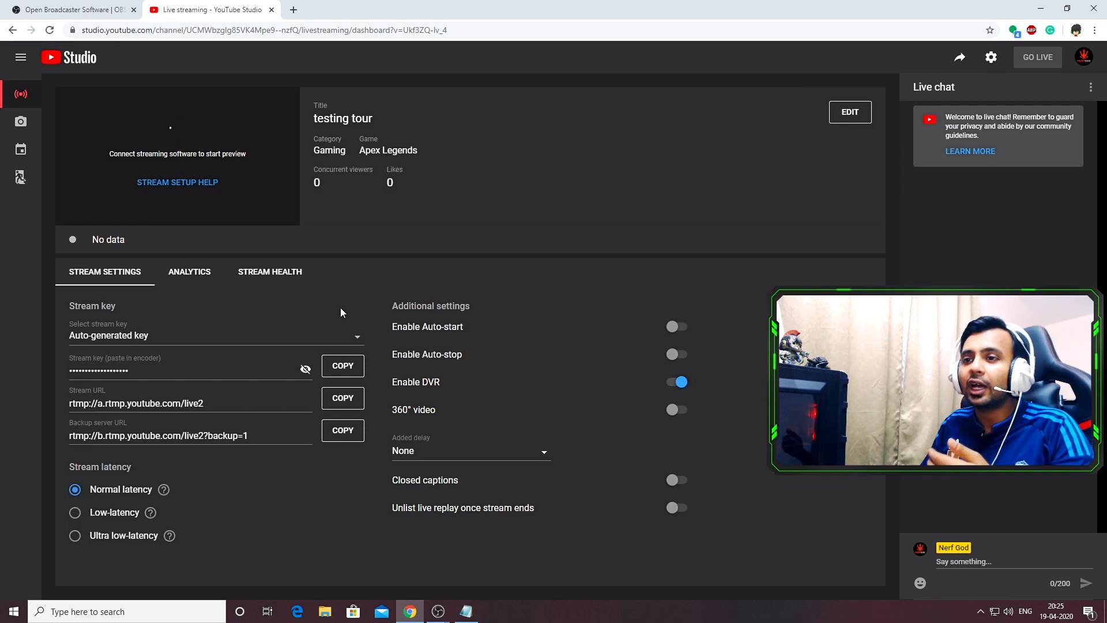
{"action": "left_click", "coordinate": [166, 341]}
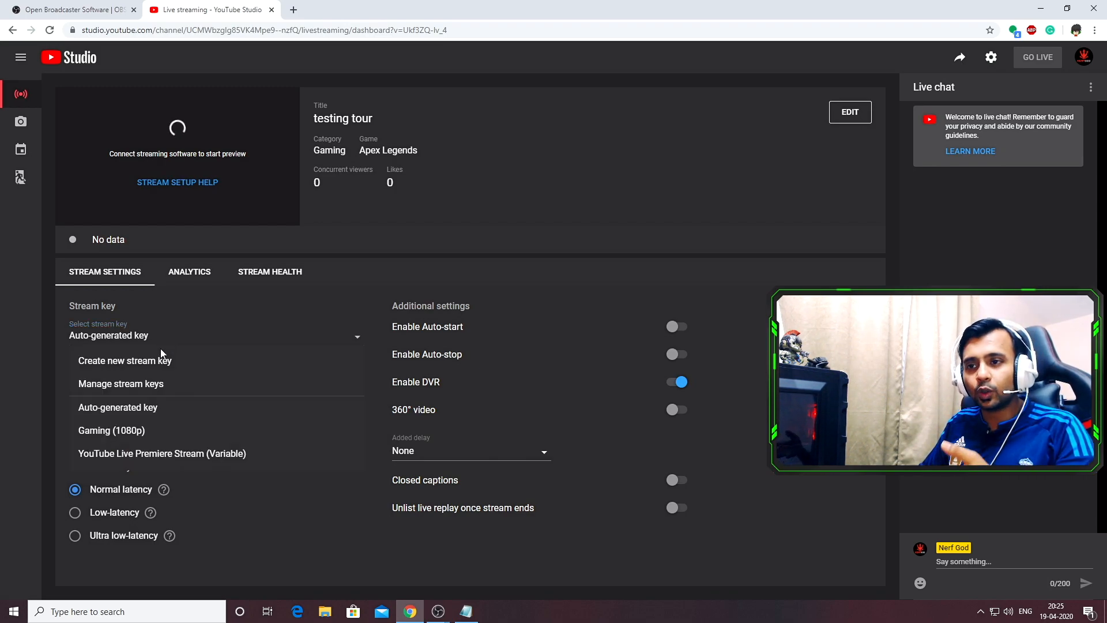
{"action": "left_click", "coordinate": [156, 362]}
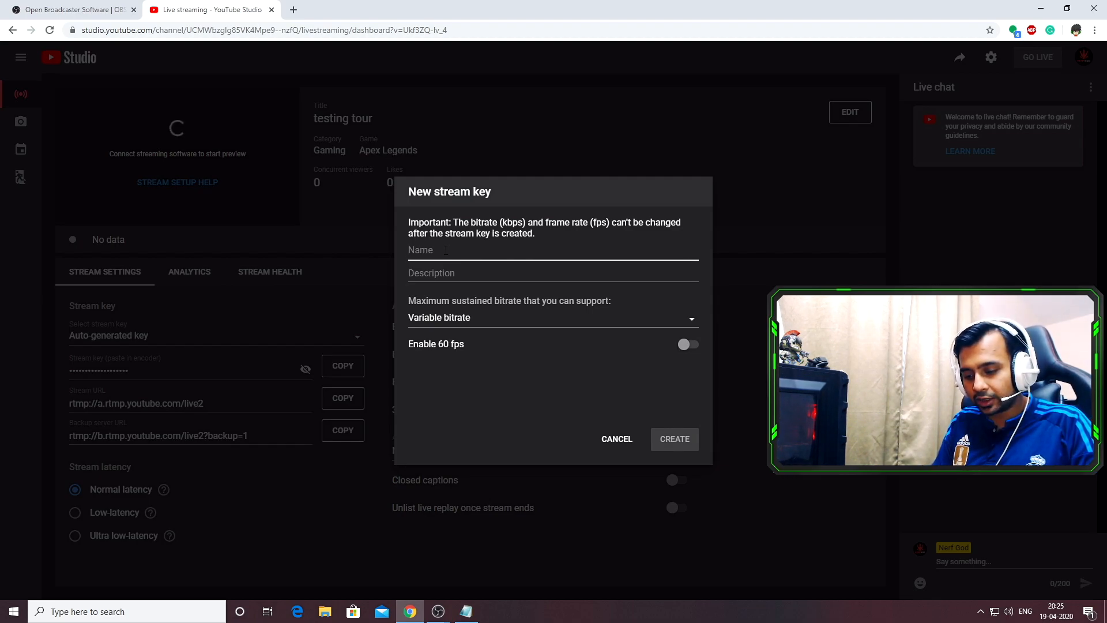
{"action": "type", "text": "gaming"}
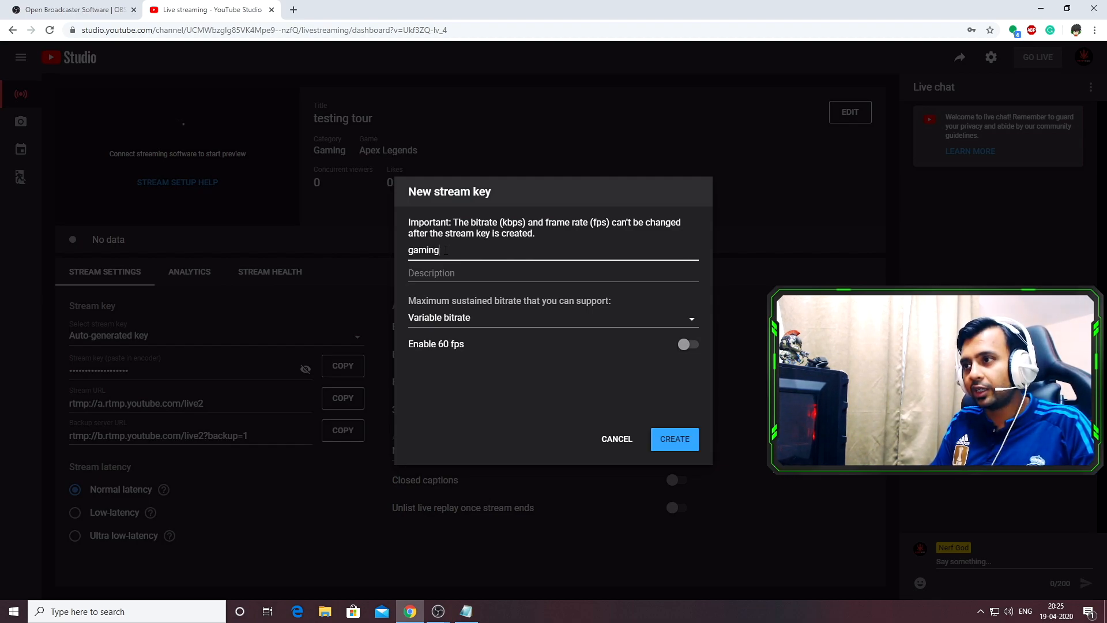
{"action": "type", "text": "Video"}
{"action": "left_click", "coordinate": [450, 276]}
{"action": "type", "text": "ajskhdkjashd"}
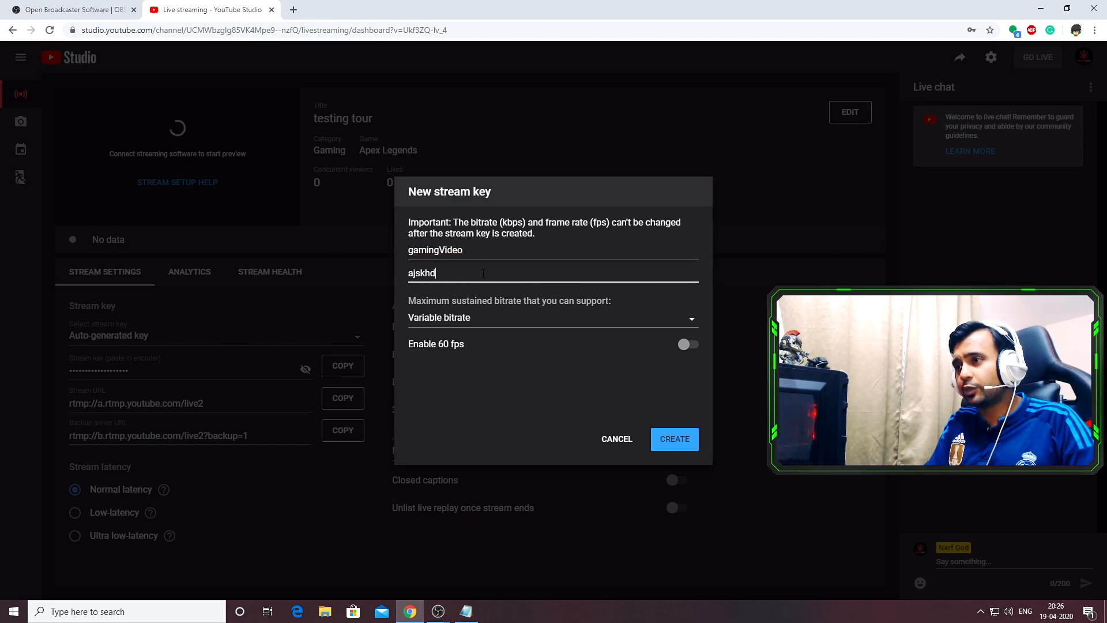
Set the key's maximum bitrate to 3000 Kbps - 6000 Kbps (1080p), enable 60 fps and create it
{"action": "left_click", "coordinate": [524, 322]}
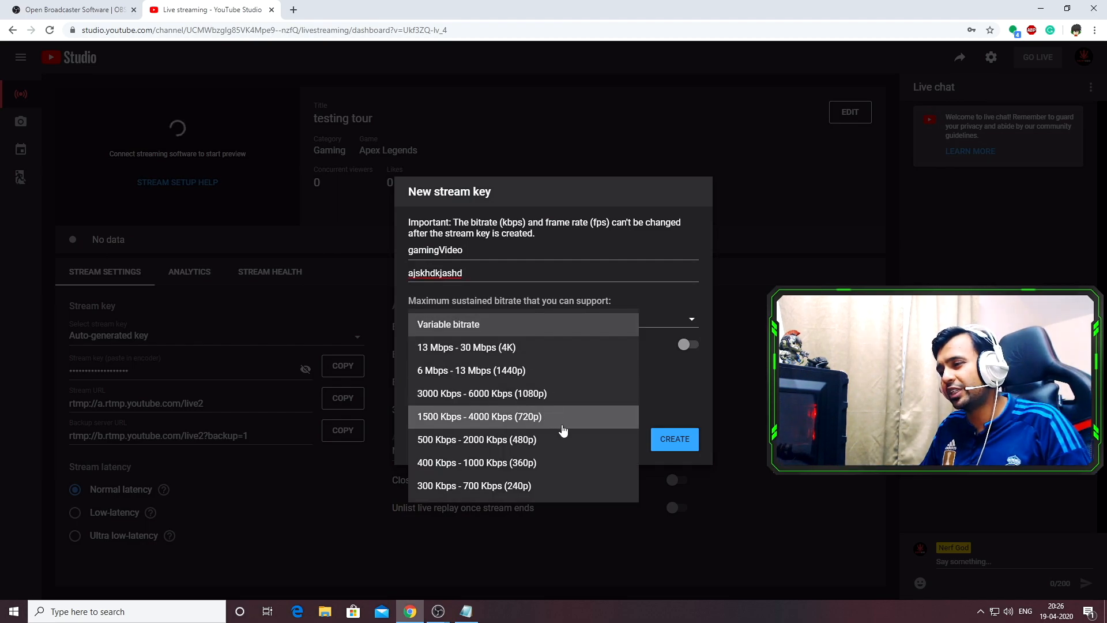
{"action": "left_click", "coordinate": [570, 398]}
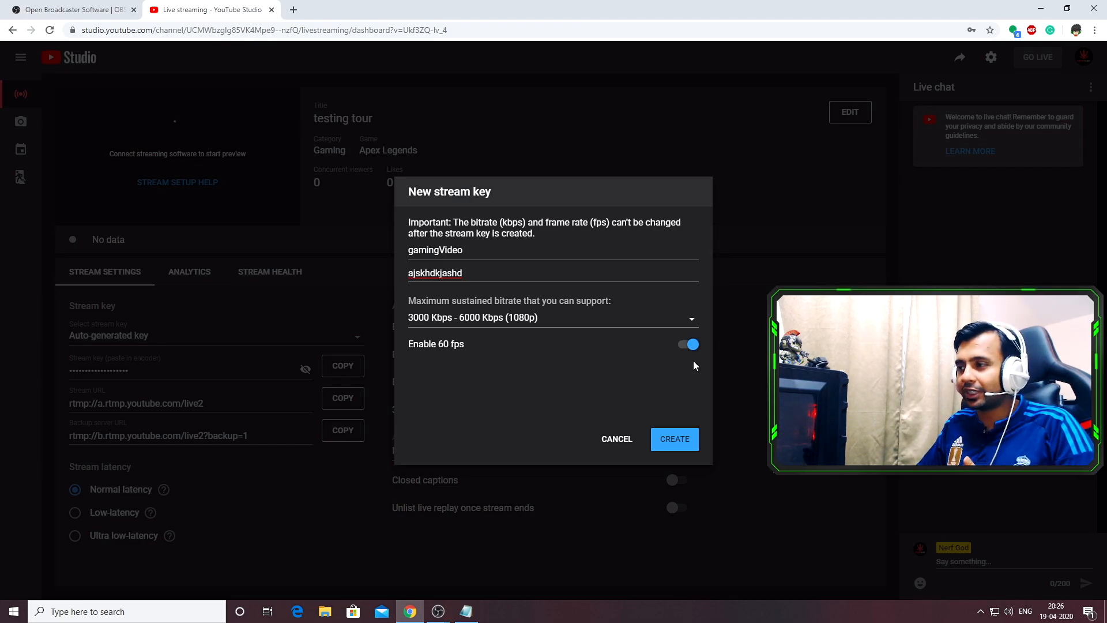
{"action": "left_click", "coordinate": [675, 441]}
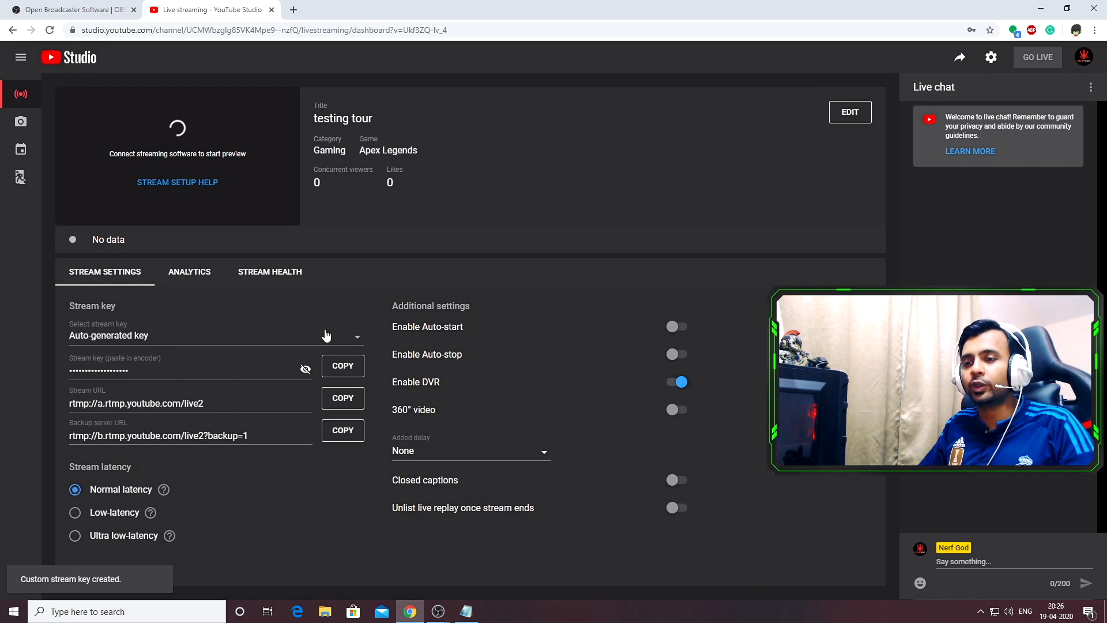
Select the gamingVideo (1080p) stream key for the stream and copy its key
{"action": "left_click", "coordinate": [272, 344]}
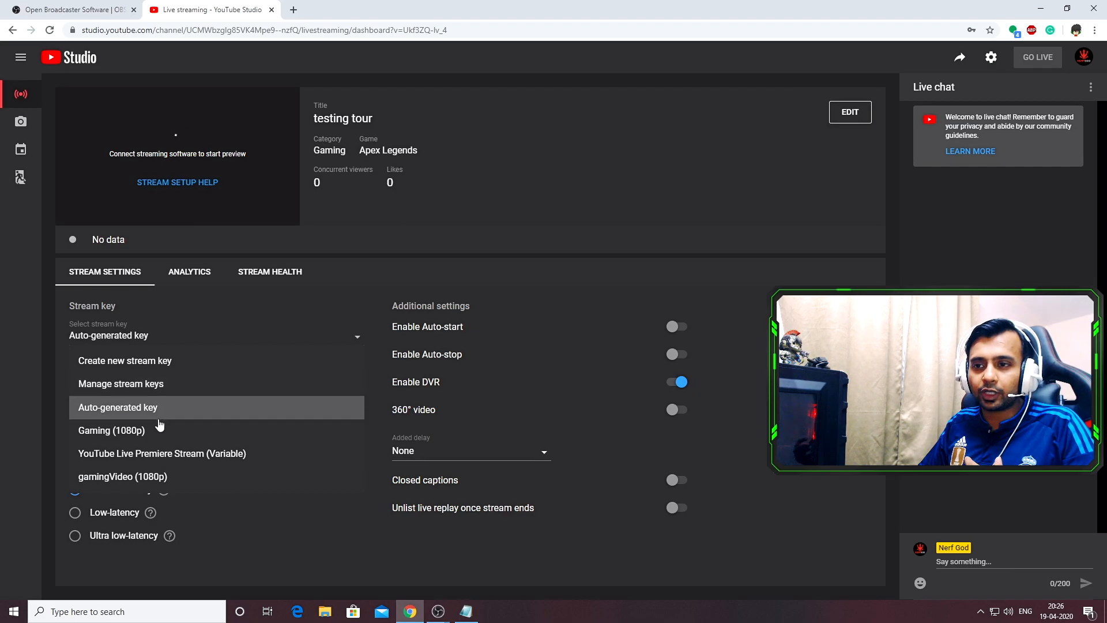
{"action": "left_click", "coordinate": [107, 477]}
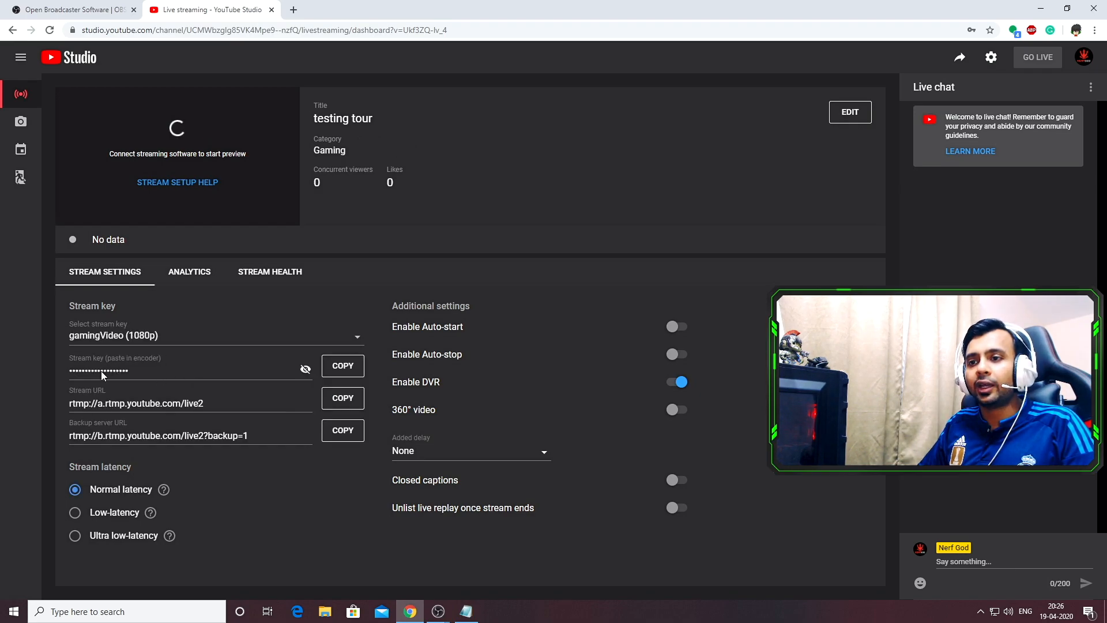
{"action": "left_click", "coordinate": [345, 367]}
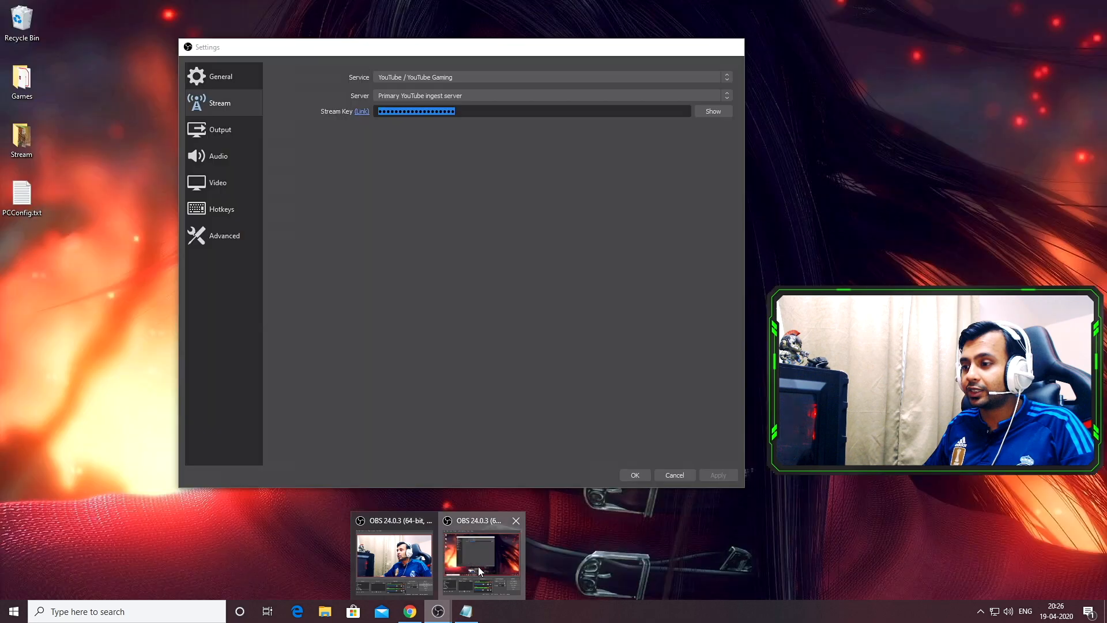
Paste the copied stream key into the stream key field of OBS's Stream settings
{"action": "left_click", "coordinate": [478, 566]}
{"action": "left_click_drag", "start_coordinate": [545, 111], "coordinate": [341, 116]}
{"action": "key", "text": "ctrl+v"}
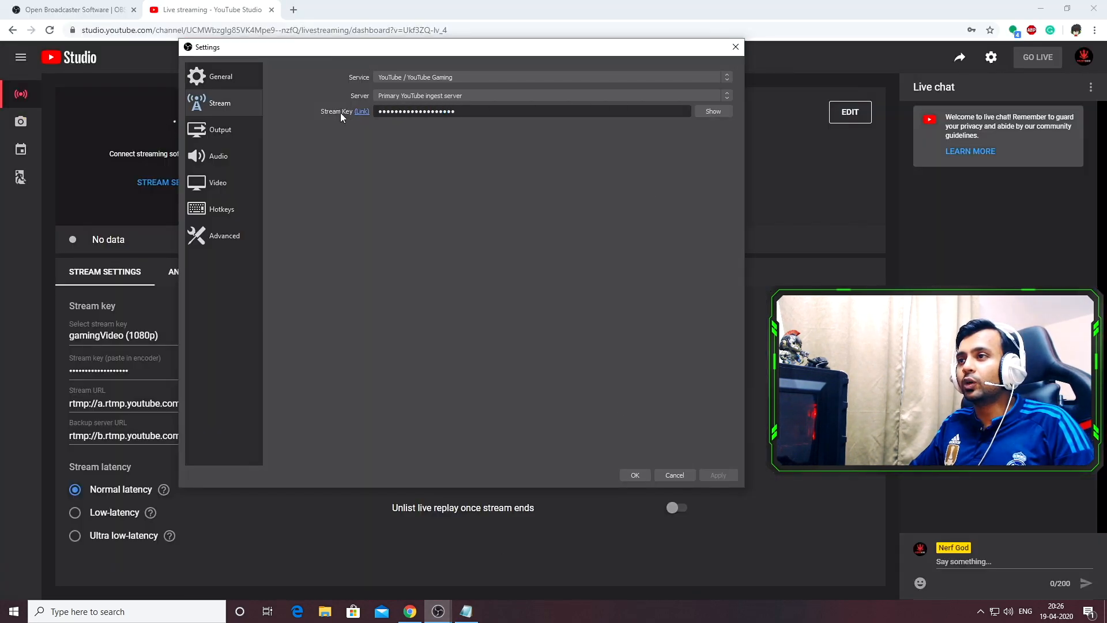
{"action": "double_click", "coordinate": [473, 110]}
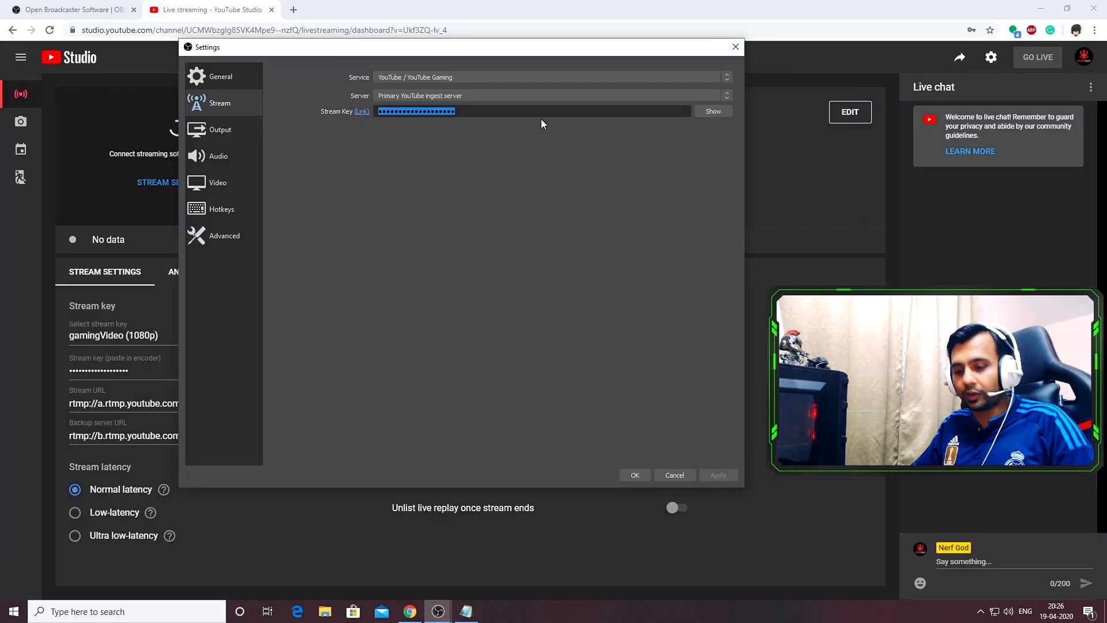
{"action": "key", "text": "ctrl+v"}
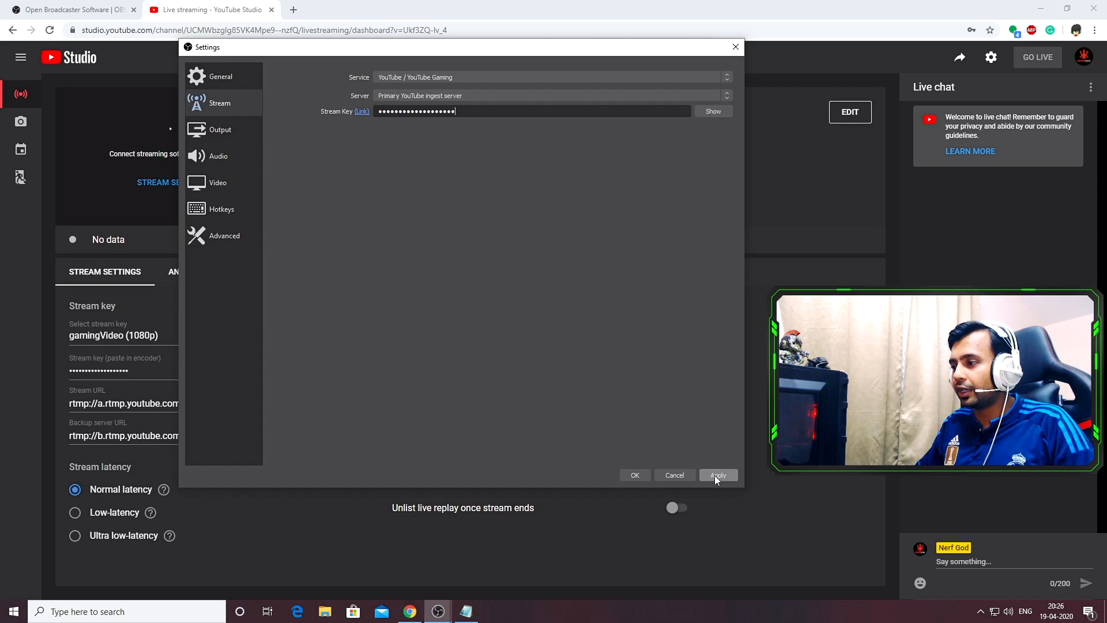
Open the Output settings and compare the Simple and Advanced output modes, keeping Advanced
{"action": "left_click", "coordinate": [223, 131]}
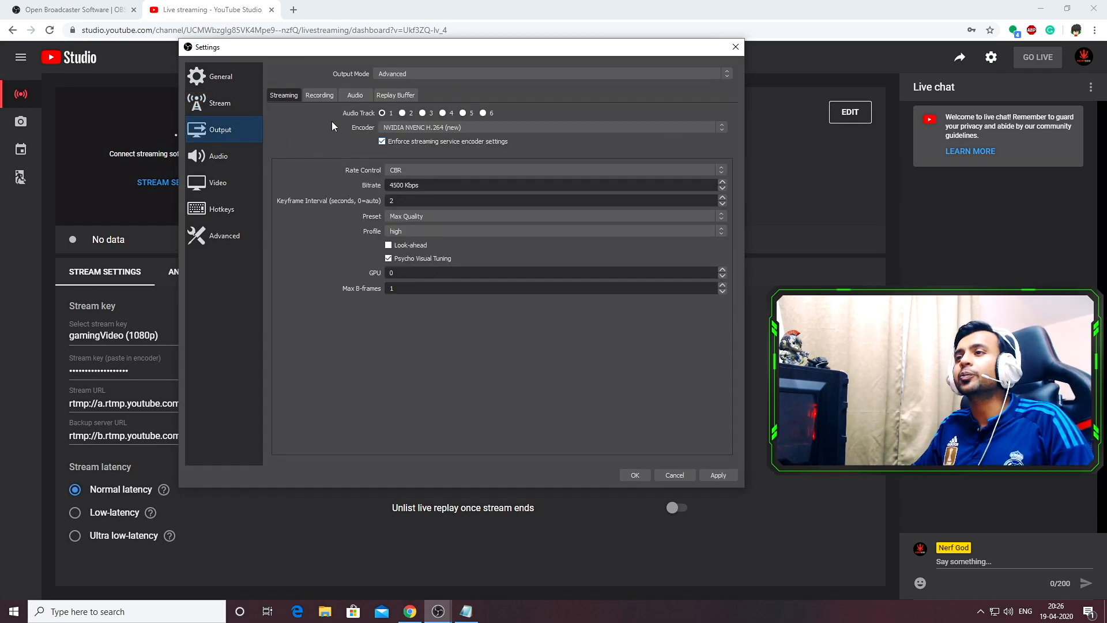
{"action": "left_click", "coordinate": [470, 73]}
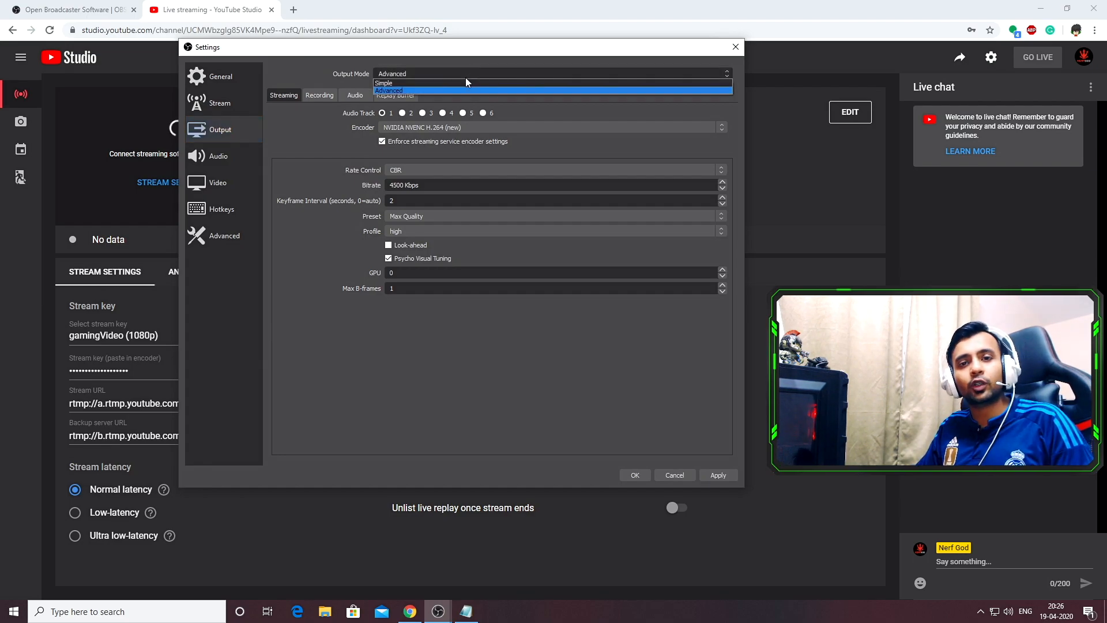
{"action": "left_click", "coordinate": [466, 83]}
{"action": "left_click", "coordinate": [465, 73]}
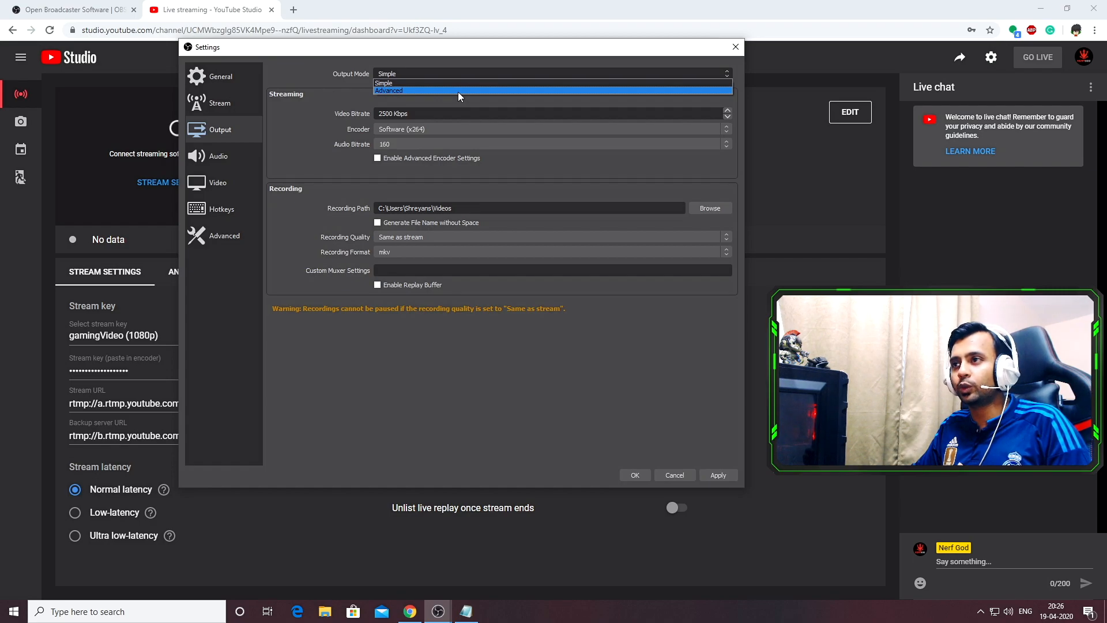
{"action": "left_click", "coordinate": [458, 90]}
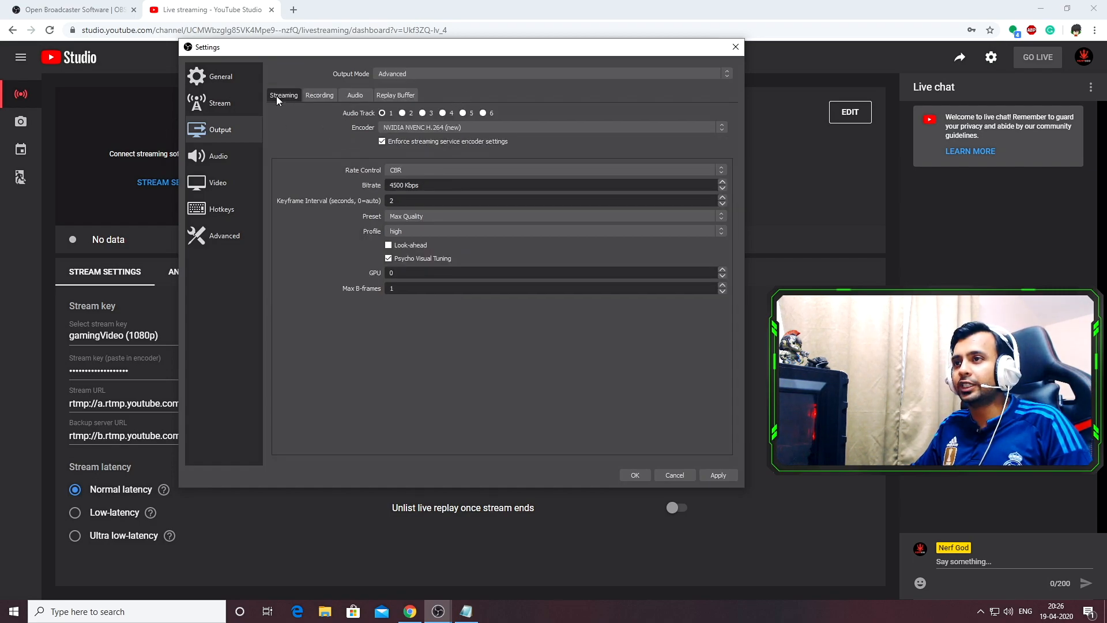
Switch the streaming encoder to x264 and back to NVIDIA NVENC H.264 (new)
{"action": "left_click", "coordinate": [435, 126]}
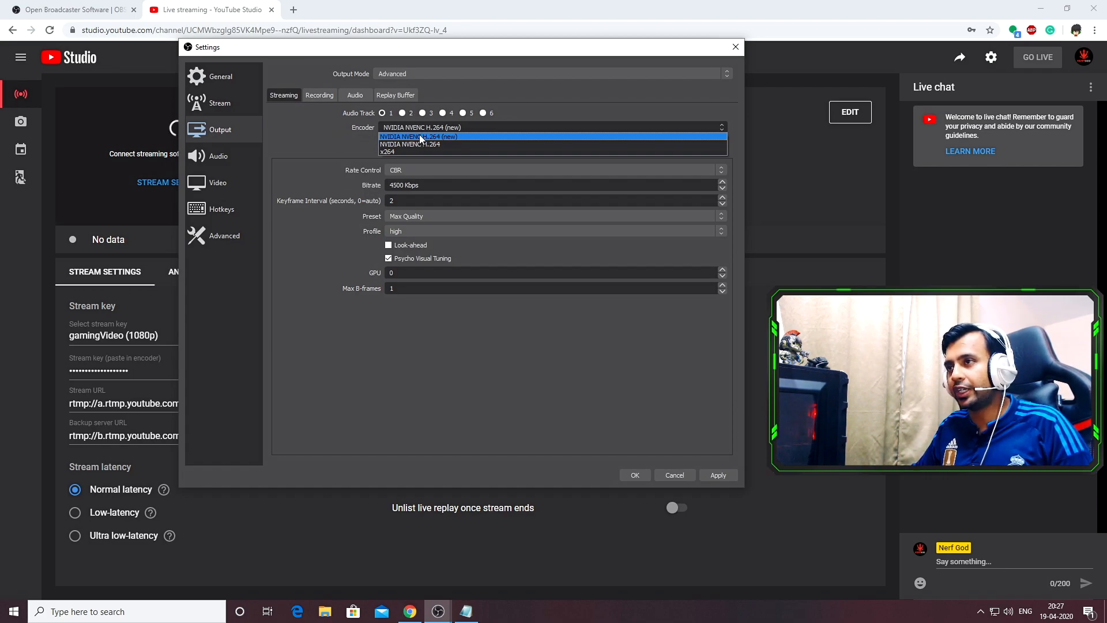
{"action": "left_click", "coordinate": [452, 136]}
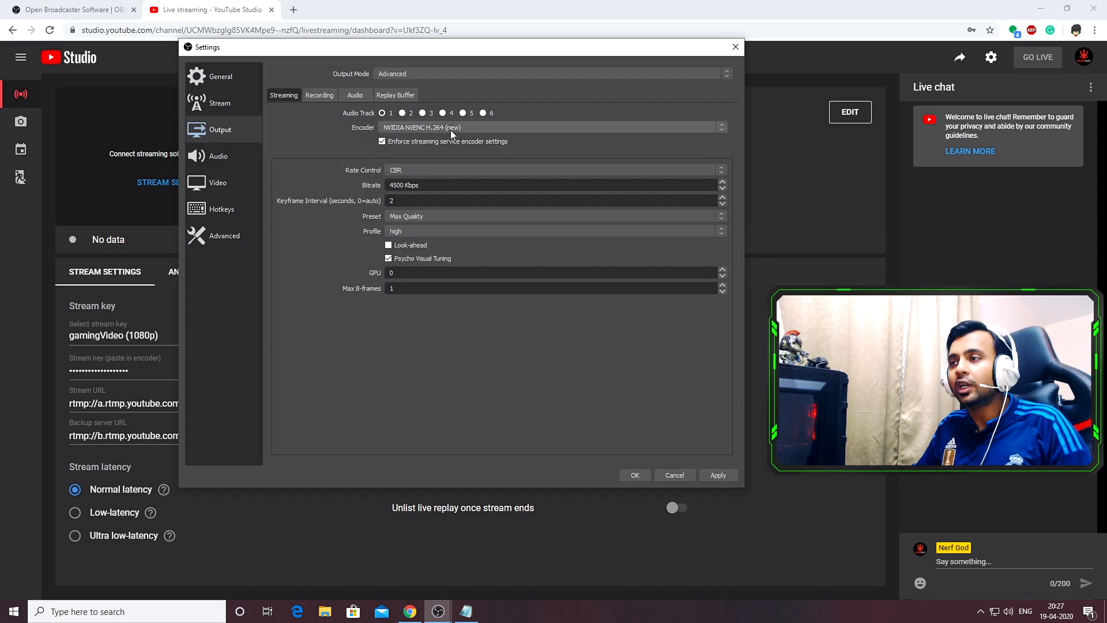
{"action": "left_click", "coordinate": [451, 130]}
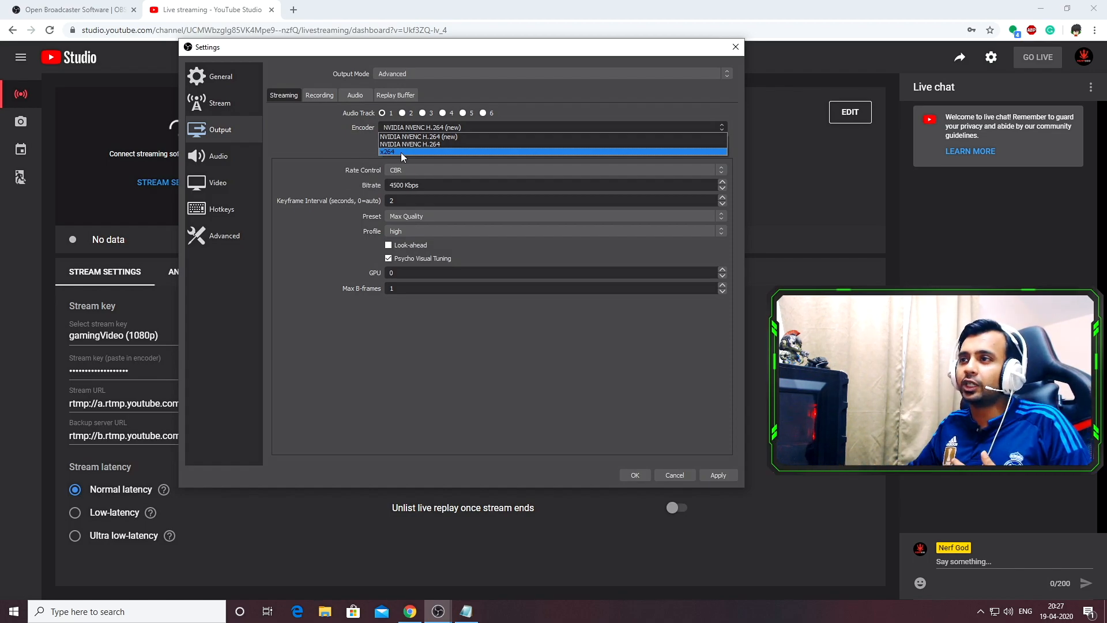
{"action": "left_click", "coordinate": [400, 152]}
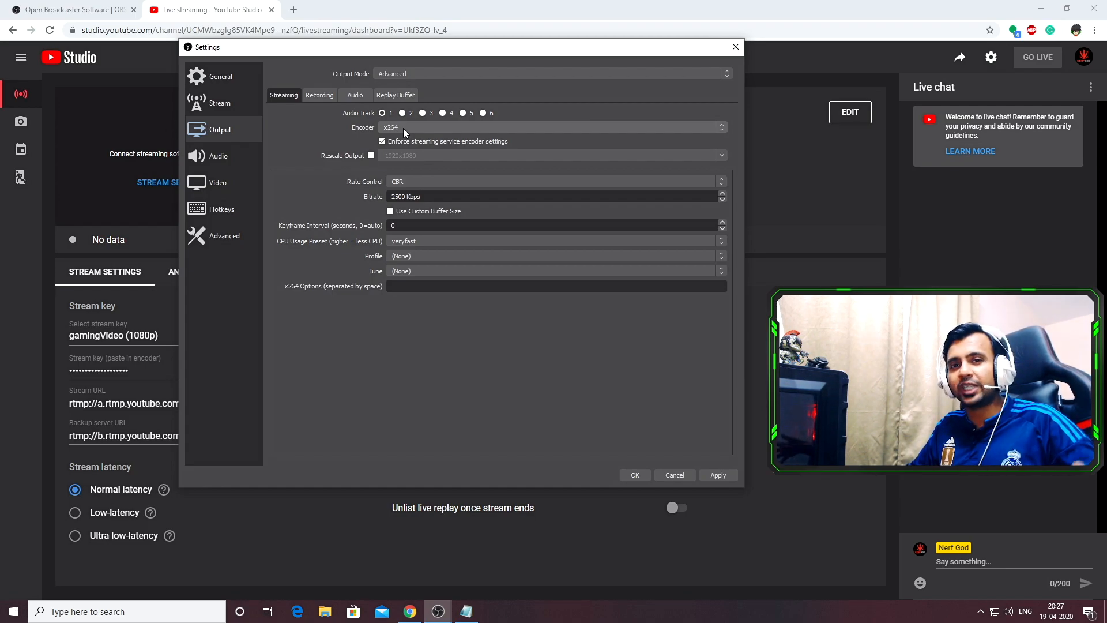
{"action": "left_click", "coordinate": [403, 128]}
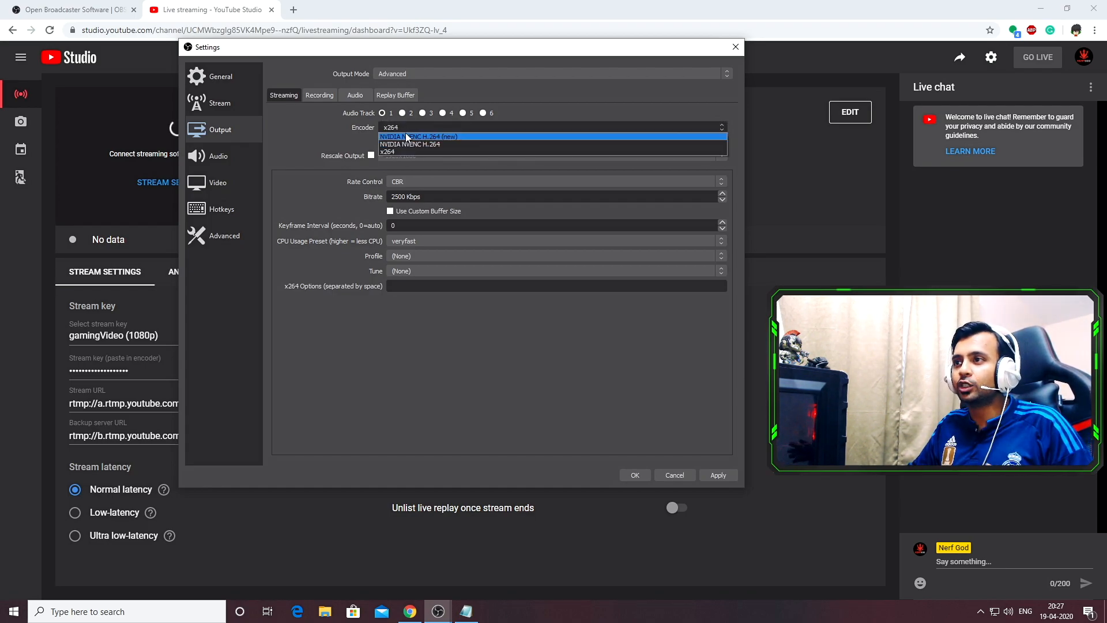
{"action": "left_click", "coordinate": [406, 135]}
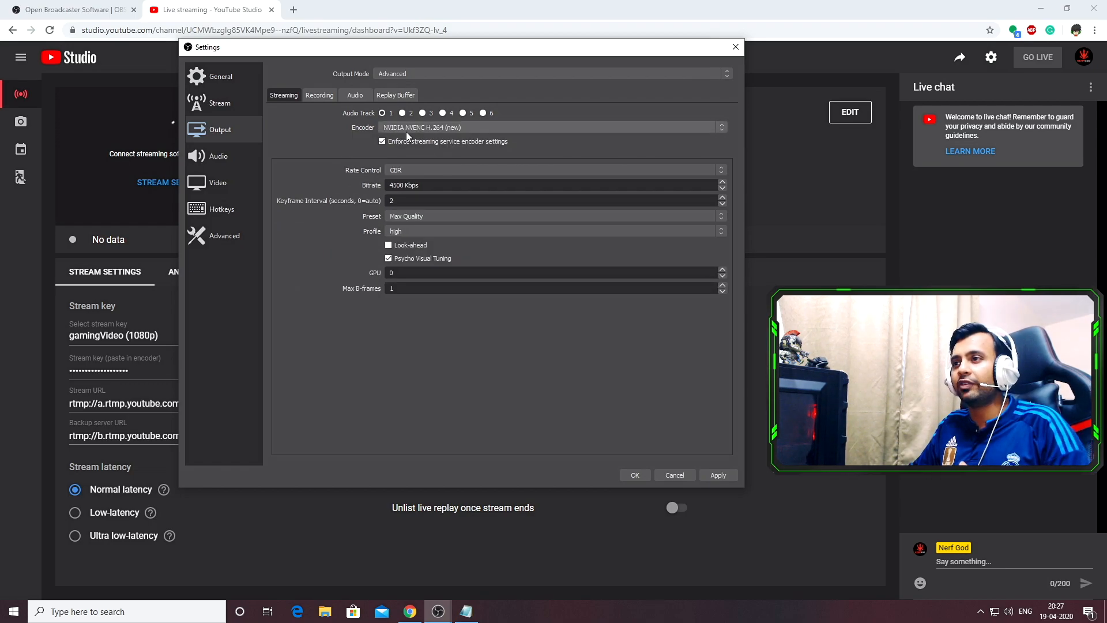
Review the encoder's rate control, bitrate, keyframe interval, preset and profile options
{"action": "left_click", "coordinate": [407, 170]}
{"action": "left_click", "coordinate": [406, 178]}
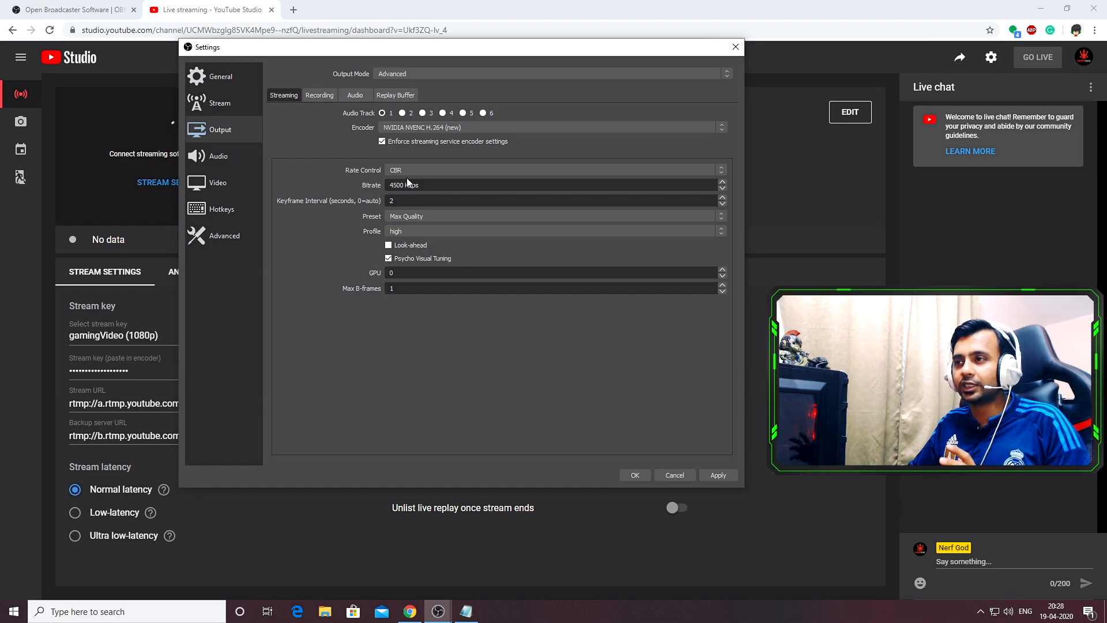
{"action": "double_click", "coordinate": [396, 185]}
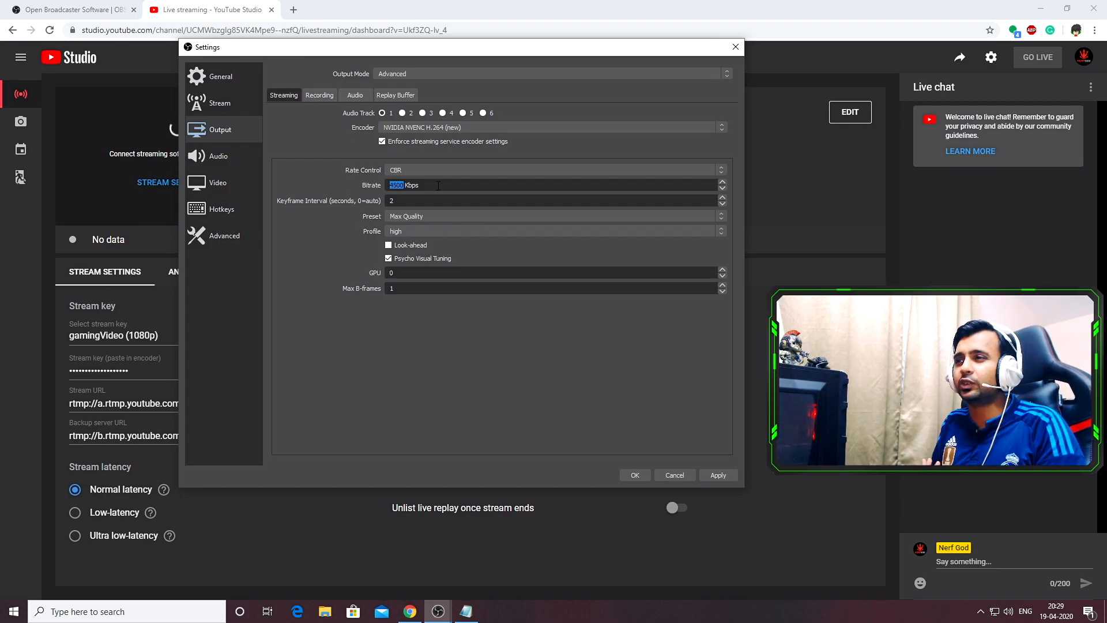
{"action": "left_click", "coordinate": [309, 205]}
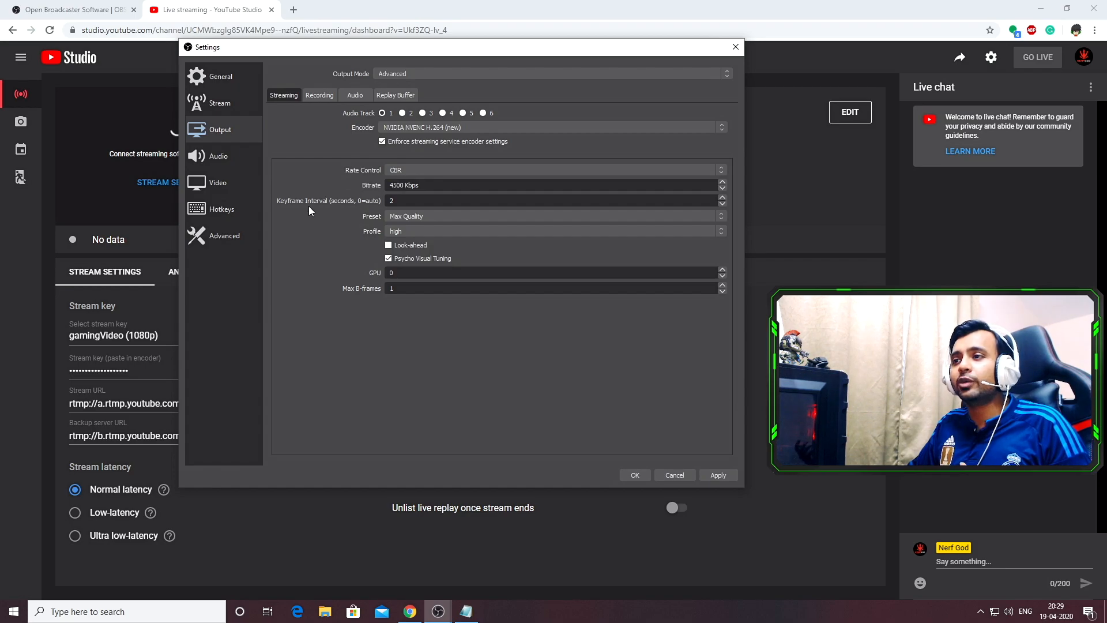
{"action": "left_click", "coordinate": [405, 217]}
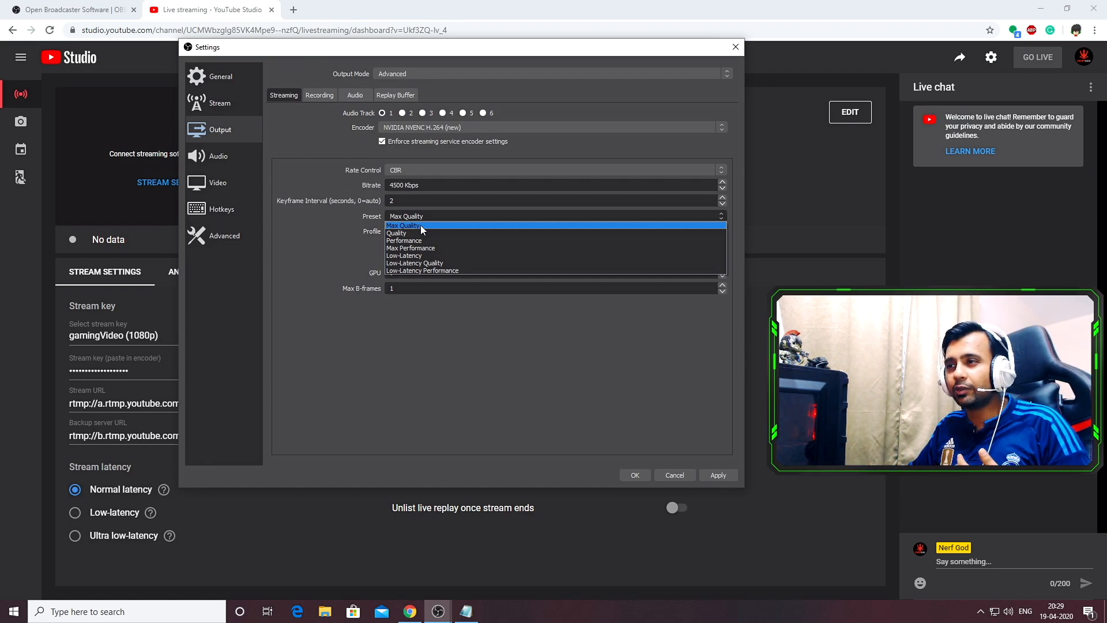
{"action": "left_click", "coordinate": [421, 224]}
{"action": "left_click", "coordinate": [404, 218]}
{"action": "left_click", "coordinate": [411, 232]}
{"action": "left_click", "coordinate": [416, 216]}
{"action": "left_click", "coordinate": [413, 217]}
{"action": "left_click", "coordinate": [413, 216]}
{"action": "left_click", "coordinate": [410, 233]}
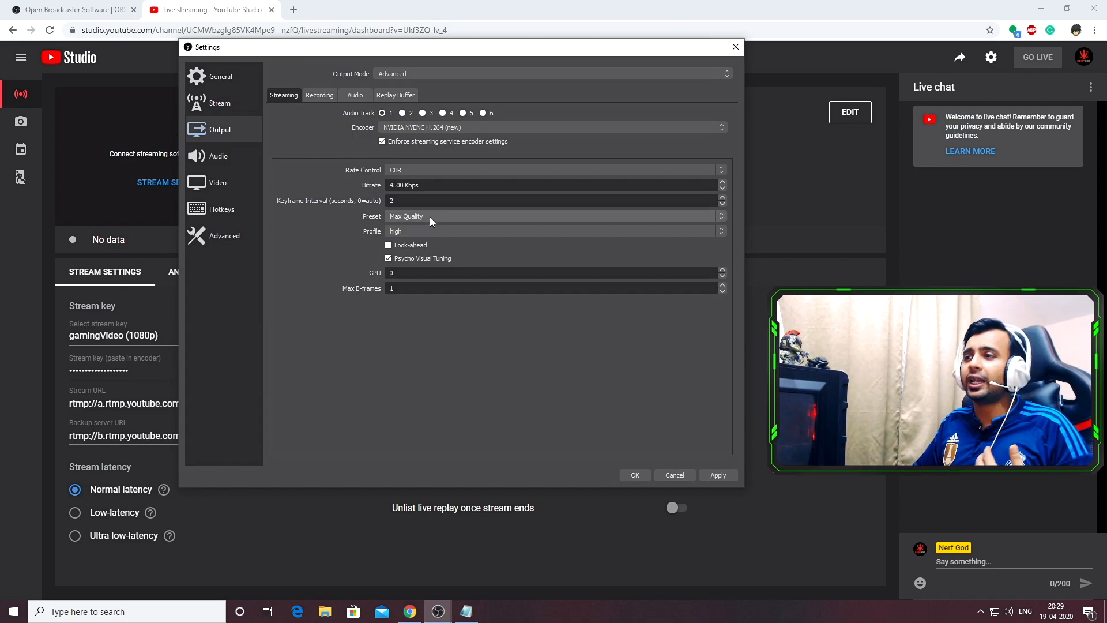
{"action": "left_click", "coordinate": [409, 230]}
{"action": "left_click", "coordinate": [414, 237]}
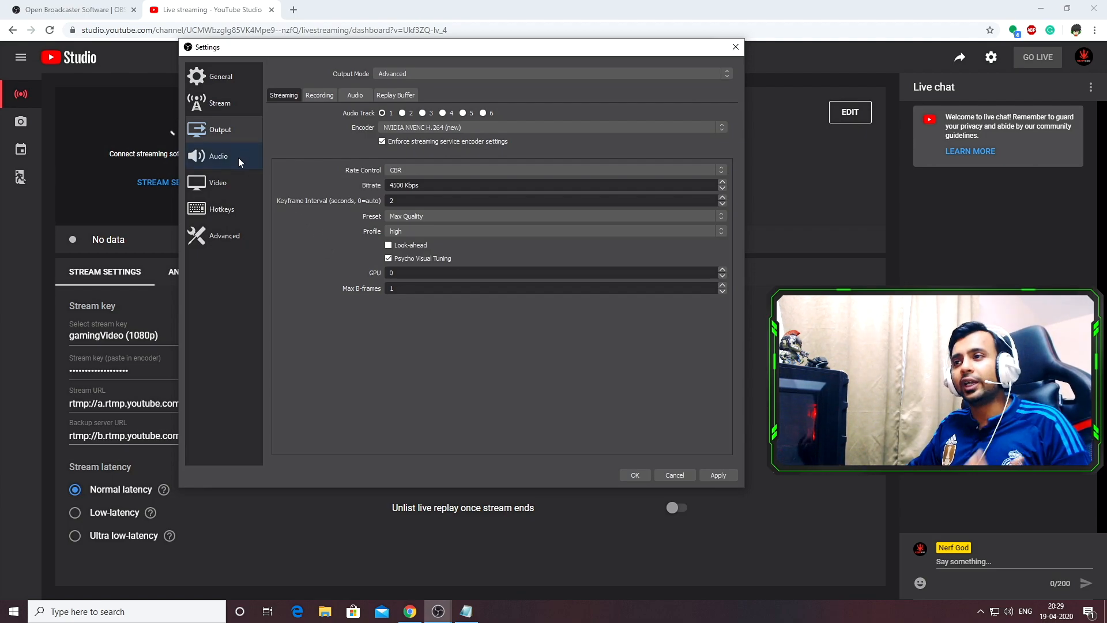
Open the Audio settings and set the sample rate to 48khz and the channels to Stereo
{"action": "left_click", "coordinate": [220, 157]}
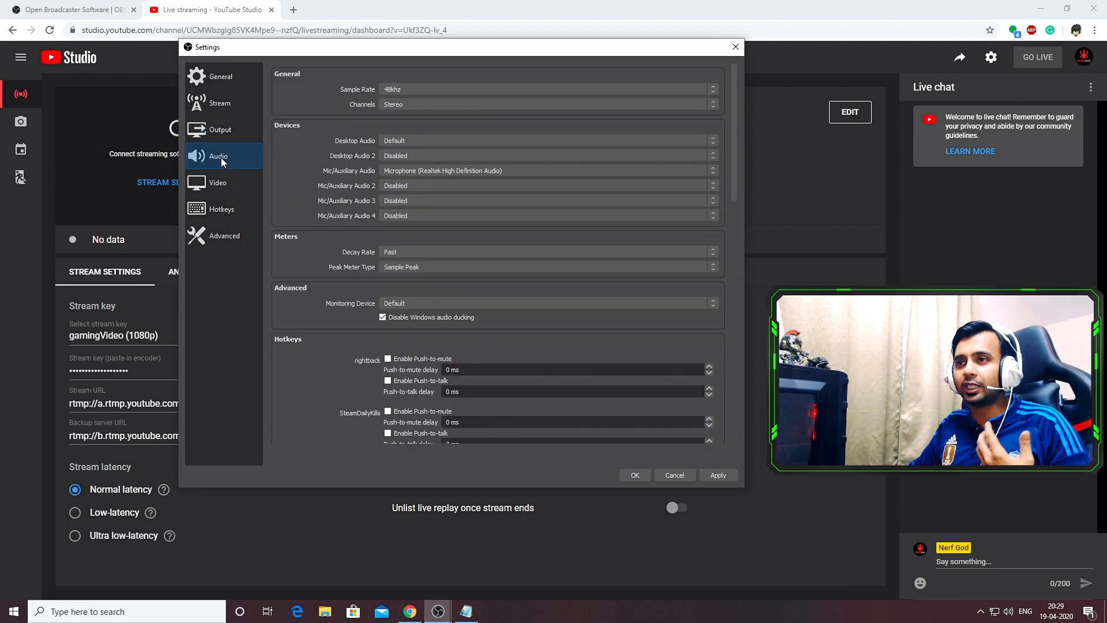
{"action": "left_click", "coordinate": [434, 86]}
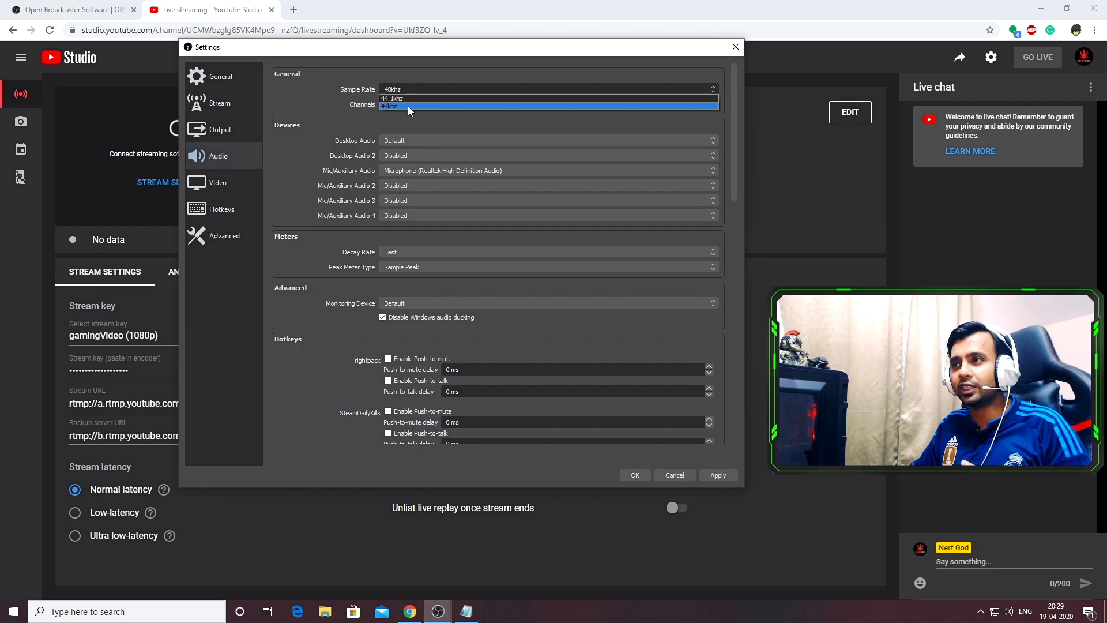
{"action": "left_click", "coordinate": [407, 106]}
{"action": "left_click", "coordinate": [390, 105]}
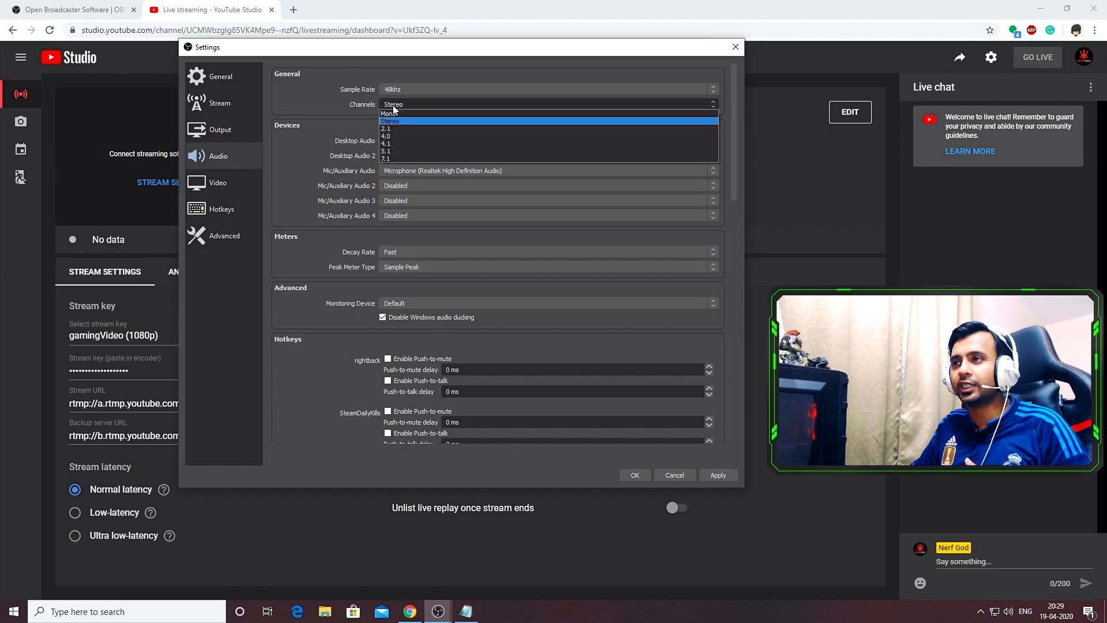
{"action": "left_click", "coordinate": [396, 120]}
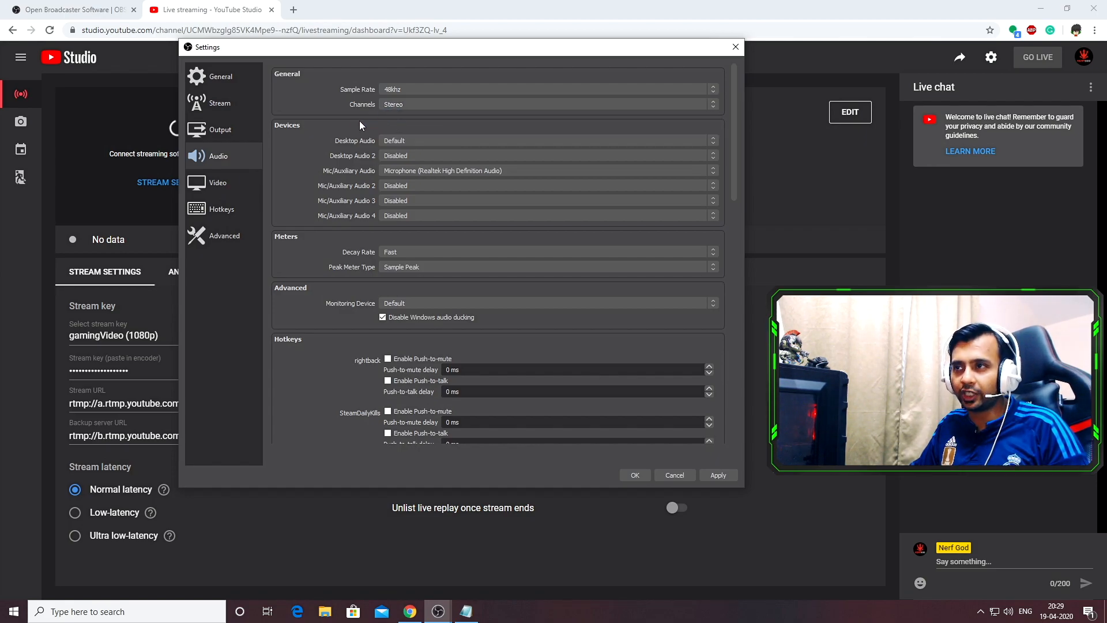
In the Video settings, change the output (scaled) resolution to 1600x900 and back to 1920x1080
{"action": "left_click", "coordinate": [226, 183]}
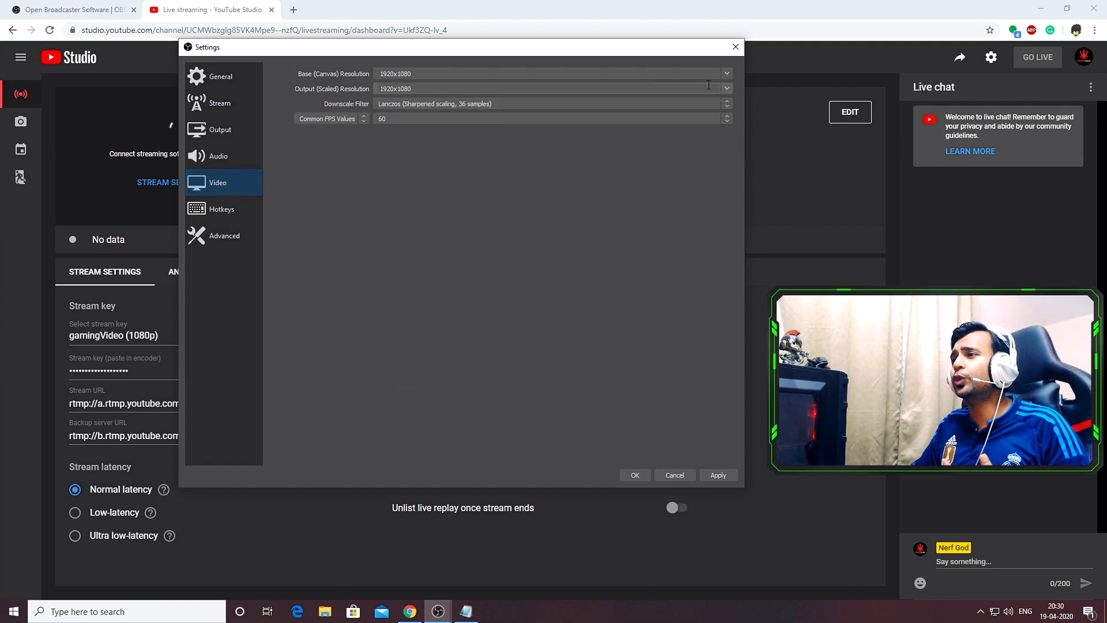
{"action": "double_click", "coordinate": [404, 88]}
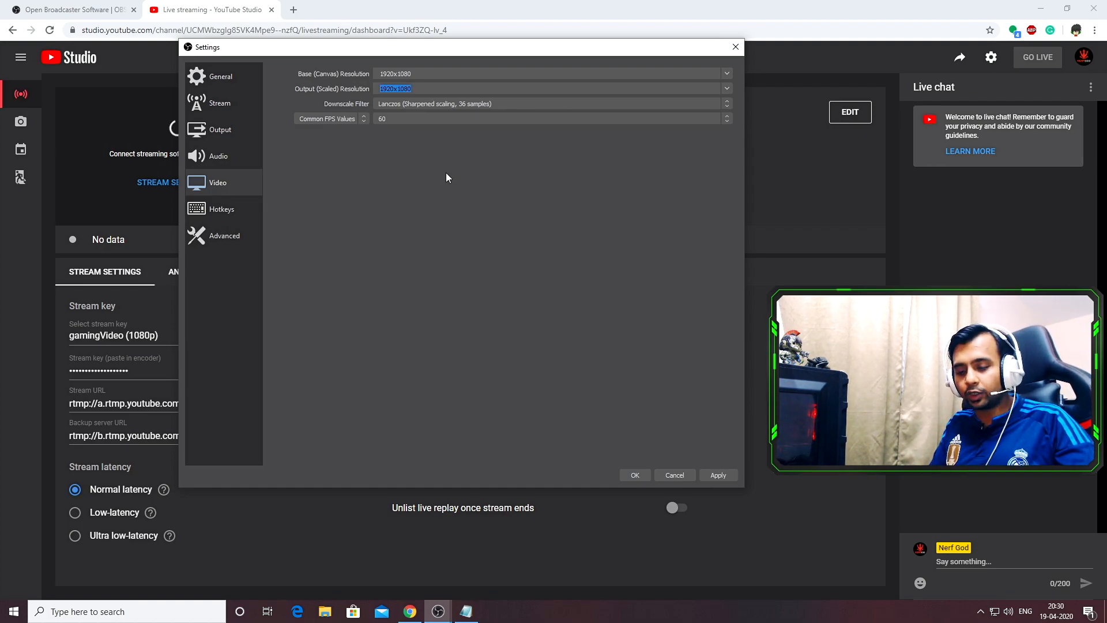
{"action": "type", "text": "1600x9"}
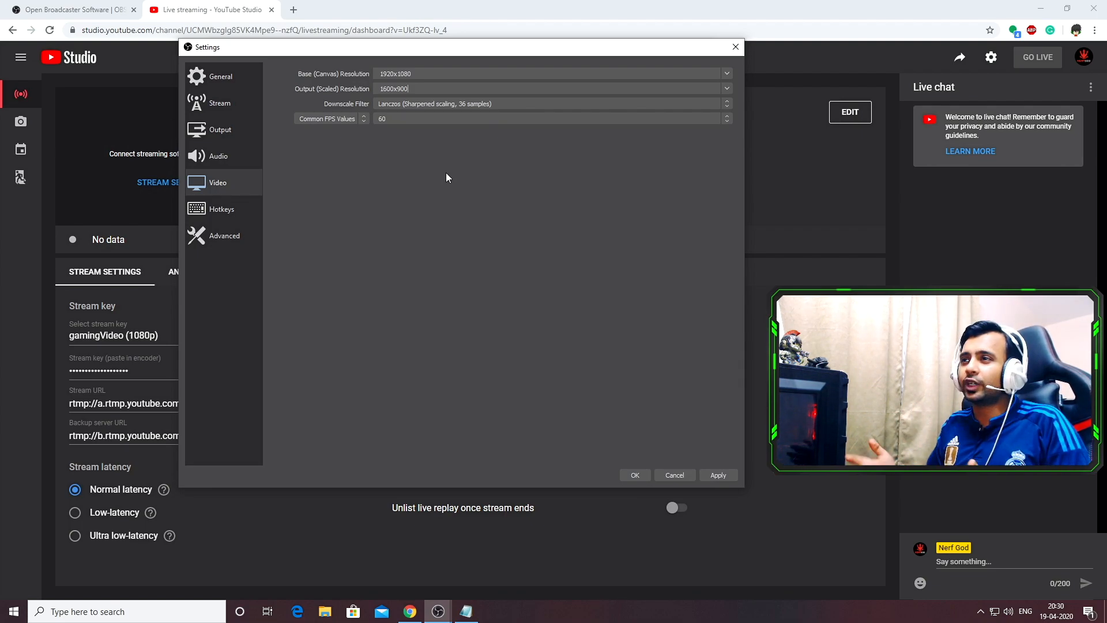
{"action": "left_click", "coordinate": [726, 89]}
{"action": "left_click", "coordinate": [507, 97]}
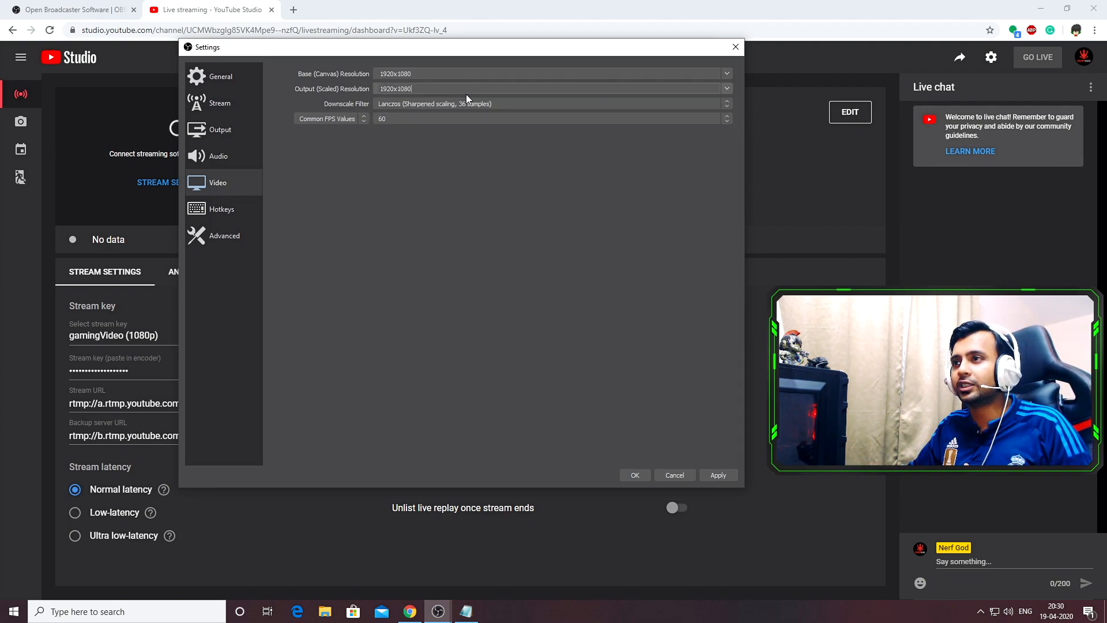
Set the downscale filter to Lanczos (Sharpened scaling, 36 samples) and the common FPS value to 60
{"action": "left_click", "coordinate": [393, 104]}
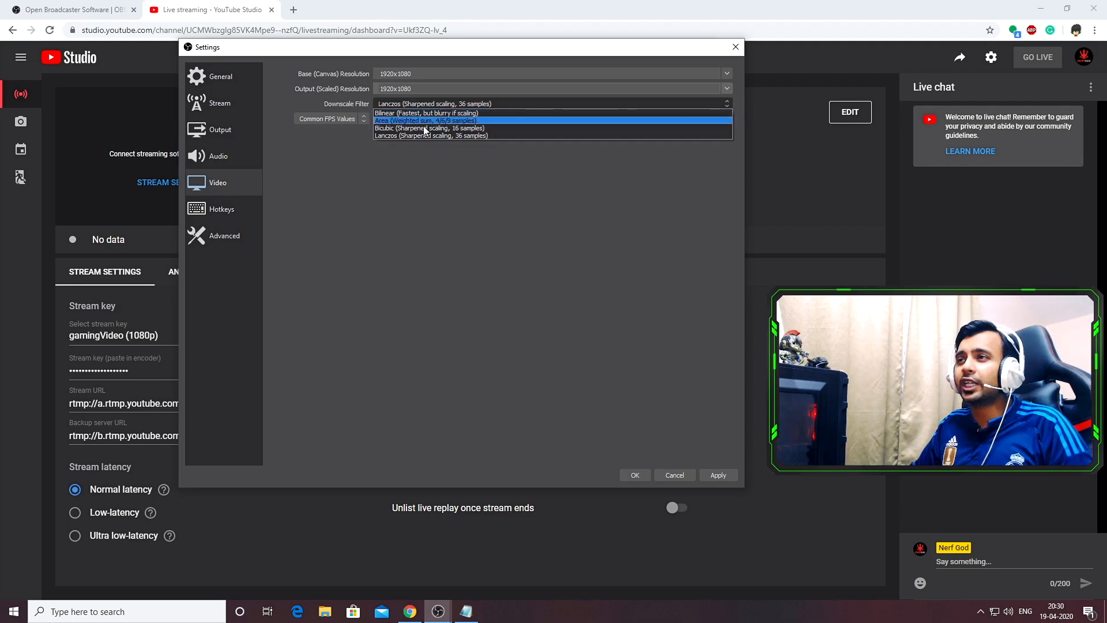
{"action": "left_click", "coordinate": [409, 136]}
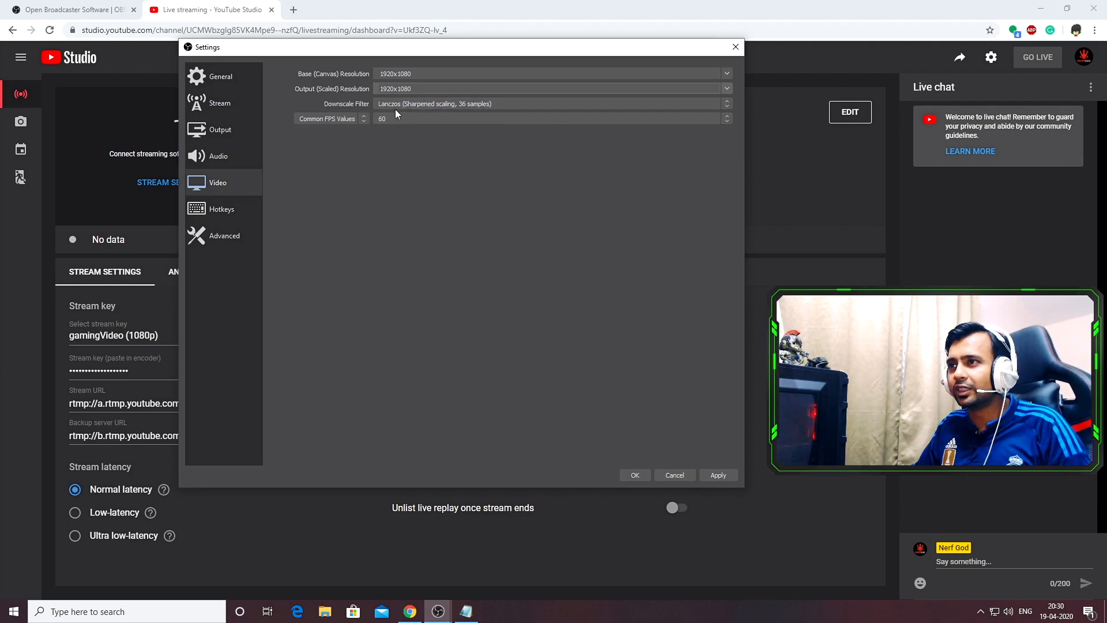
{"action": "left_click", "coordinate": [435, 117]}
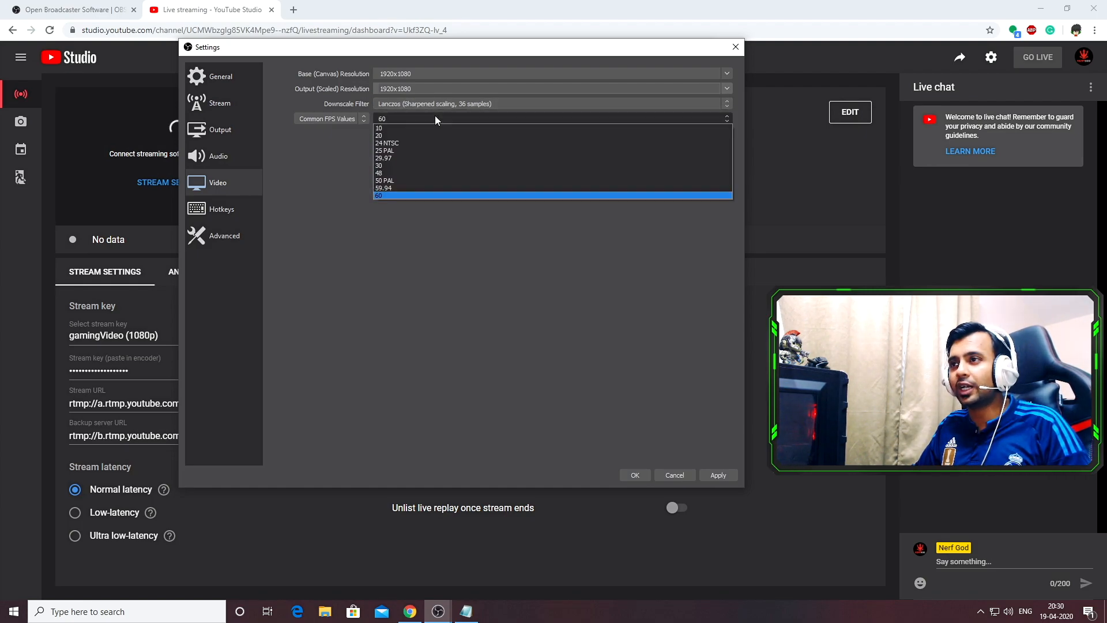
{"action": "left_click", "coordinate": [422, 196]}
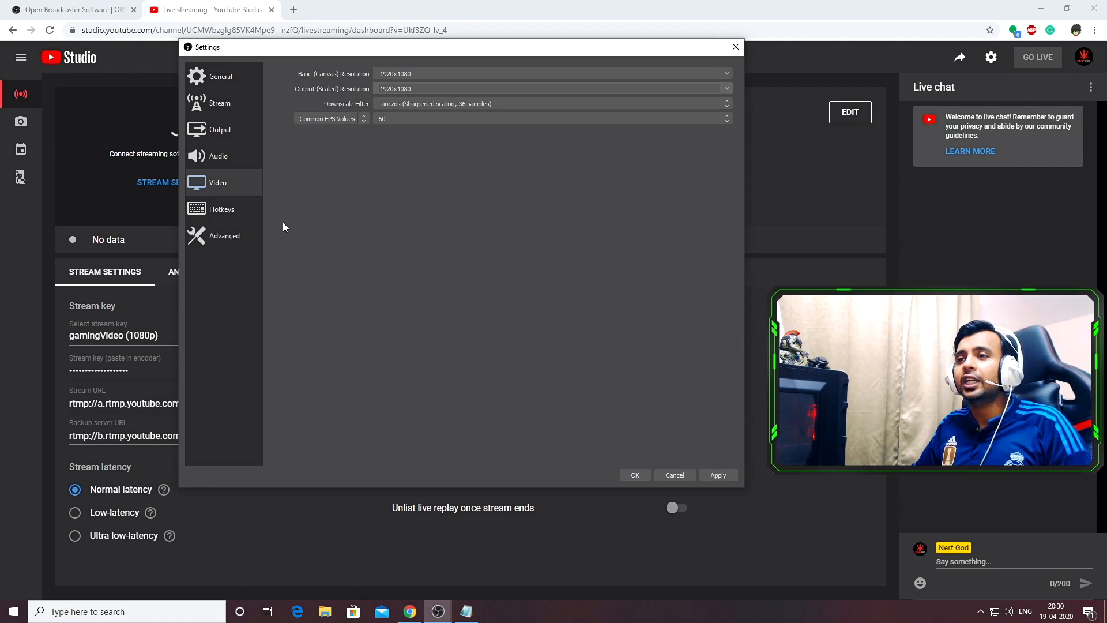
Open the Advanced settings and set the process priority to Above Normal
{"action": "left_click", "coordinate": [223, 238]}
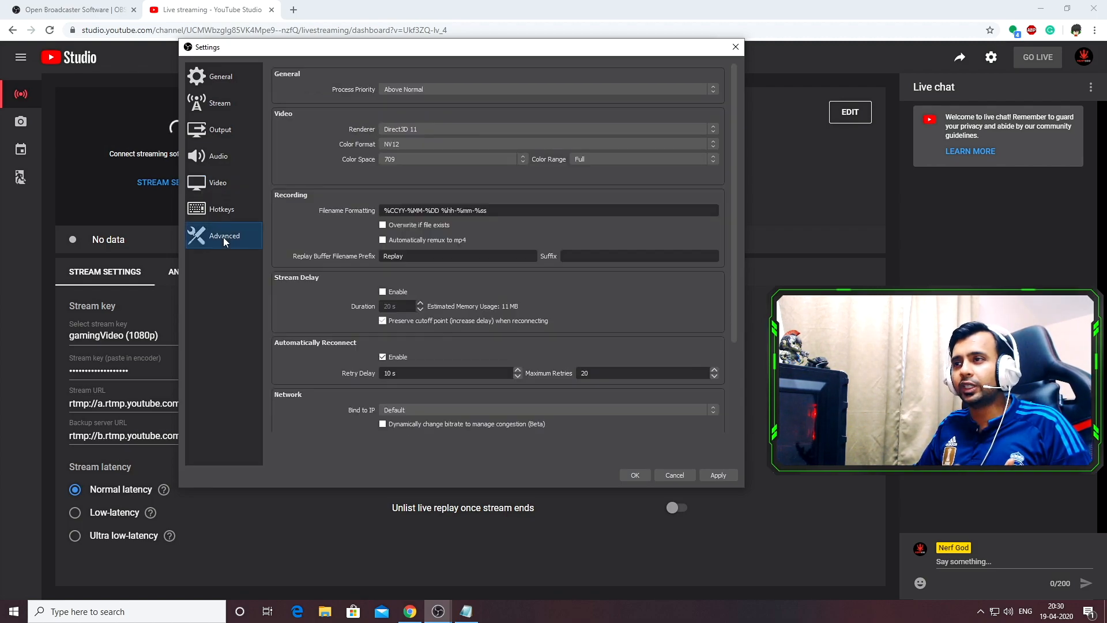
{"action": "left_click", "coordinate": [432, 89]}
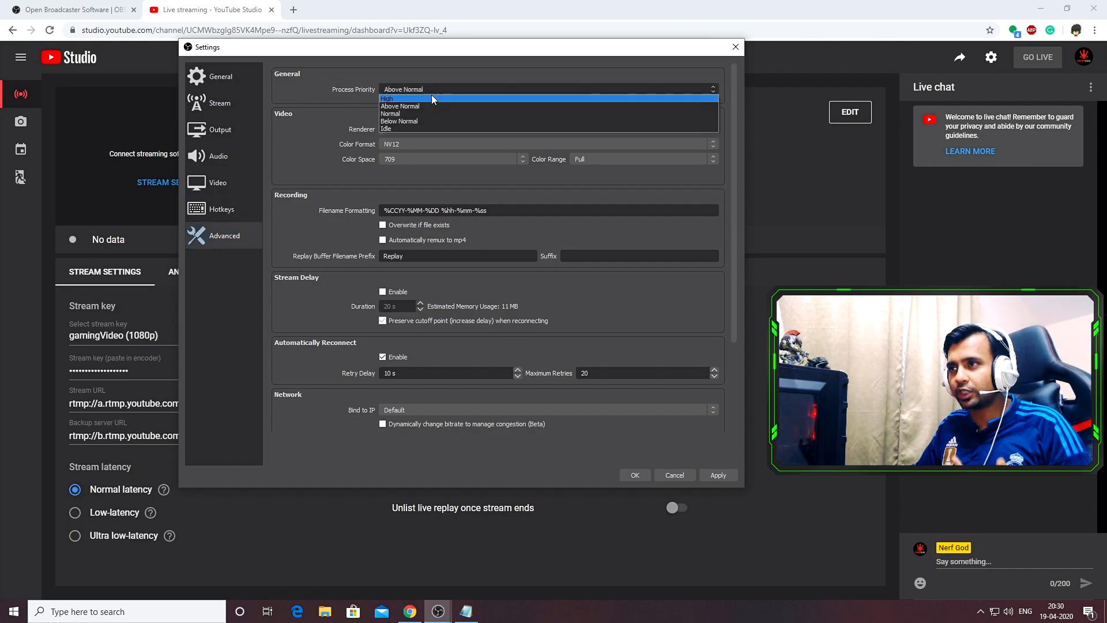
{"action": "left_click", "coordinate": [424, 106]}
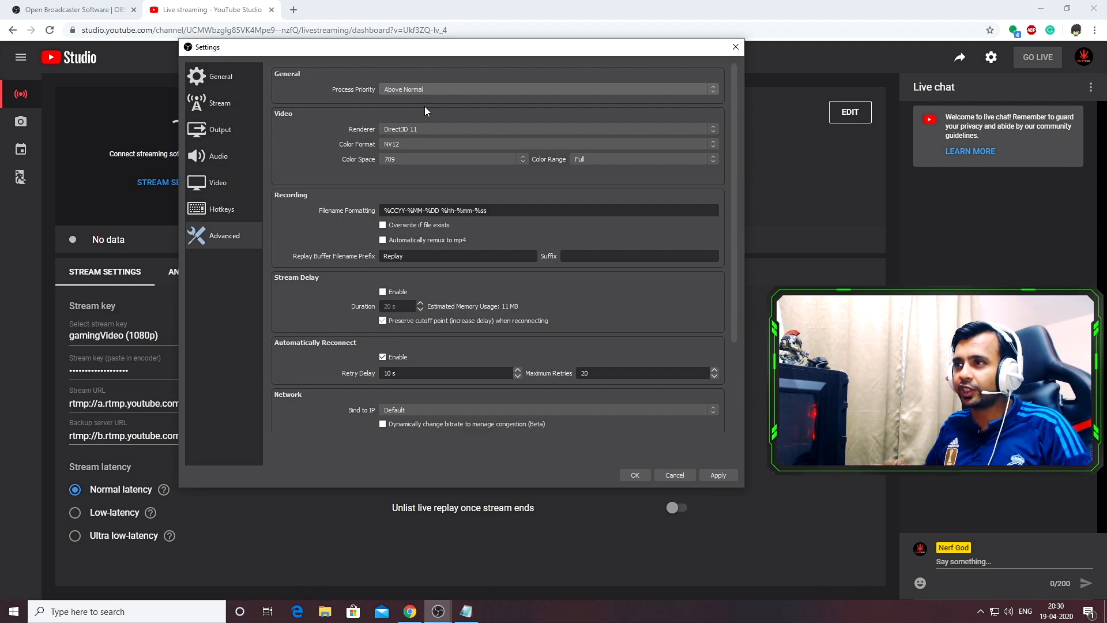
Set the color space to 709 and the color range to Full, then apply and close the settings
{"action": "left_click", "coordinate": [396, 158]}
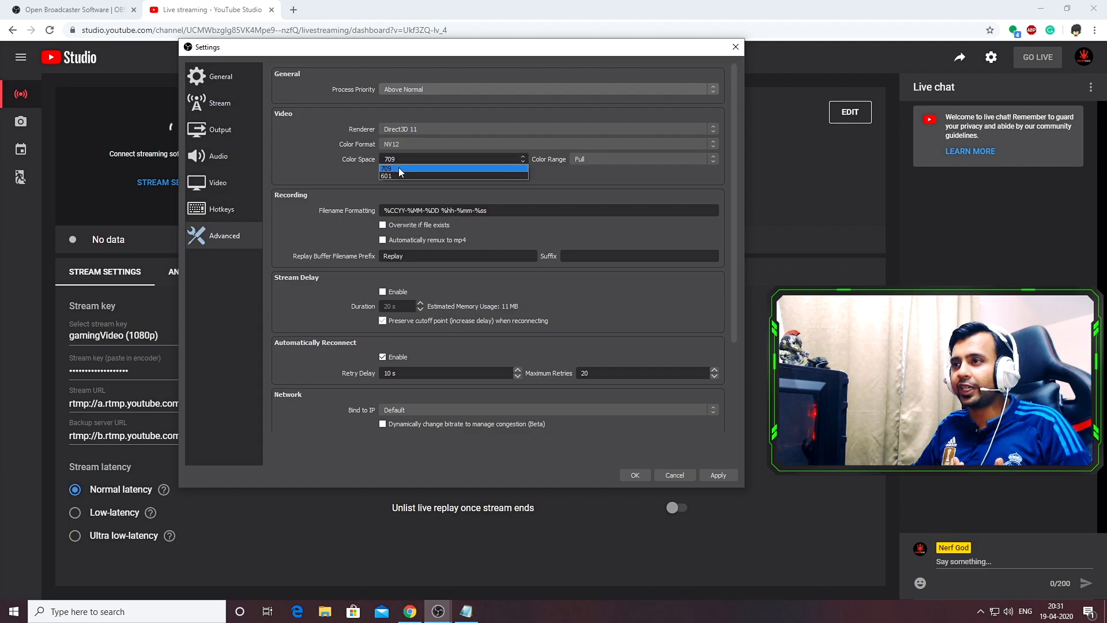
{"action": "left_click", "coordinate": [399, 167]}
{"action": "left_click", "coordinate": [607, 158]}
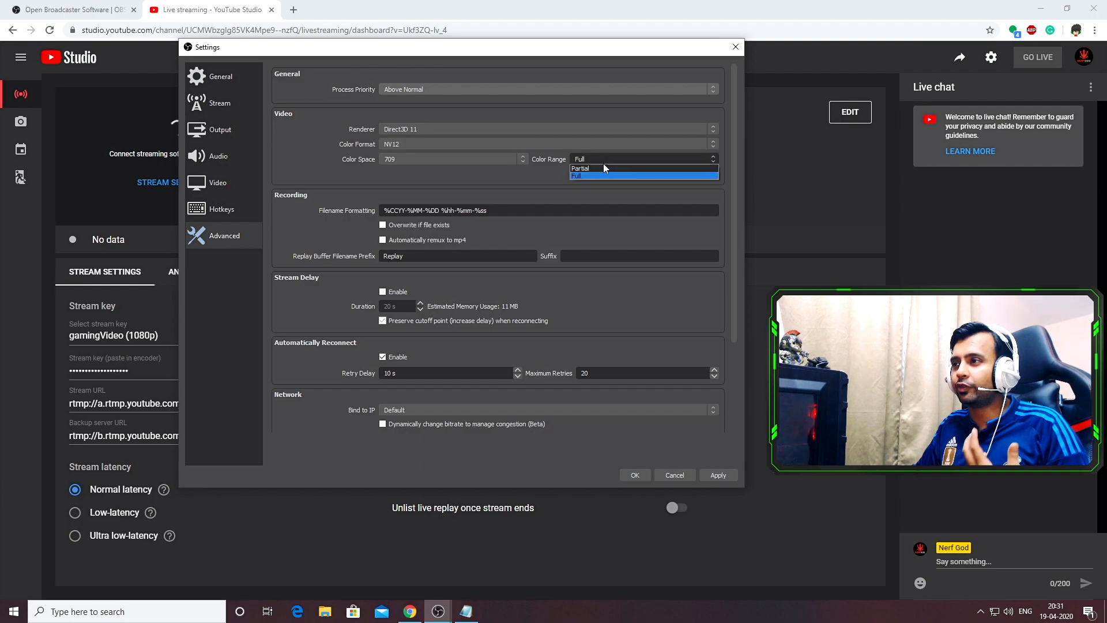
{"action": "left_click", "coordinate": [595, 175]}
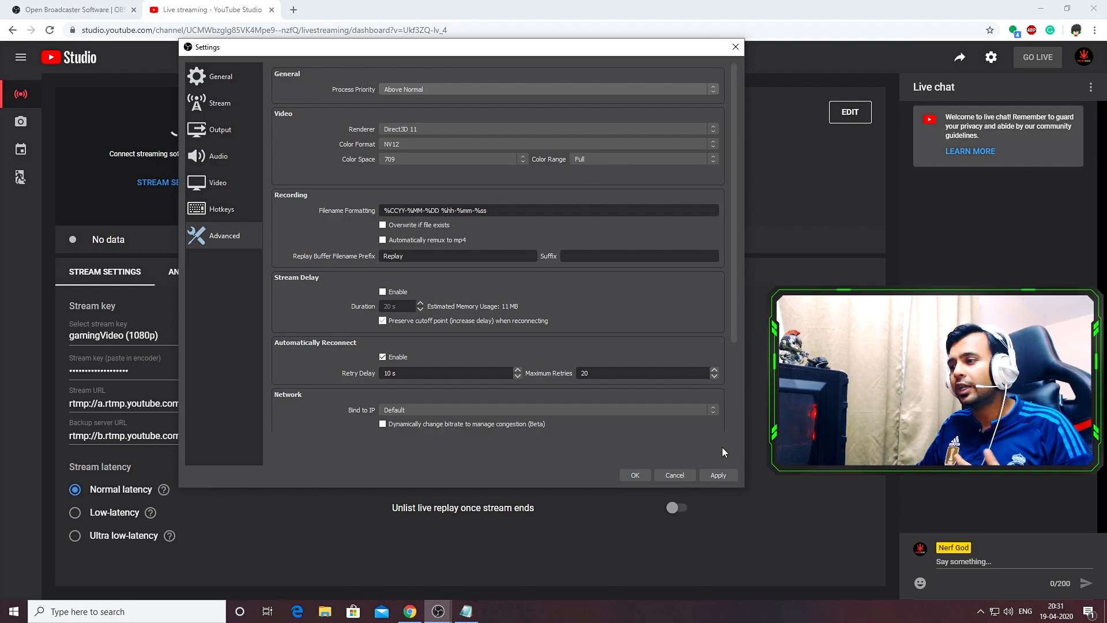
{"action": "left_click", "coordinate": [717, 475]}
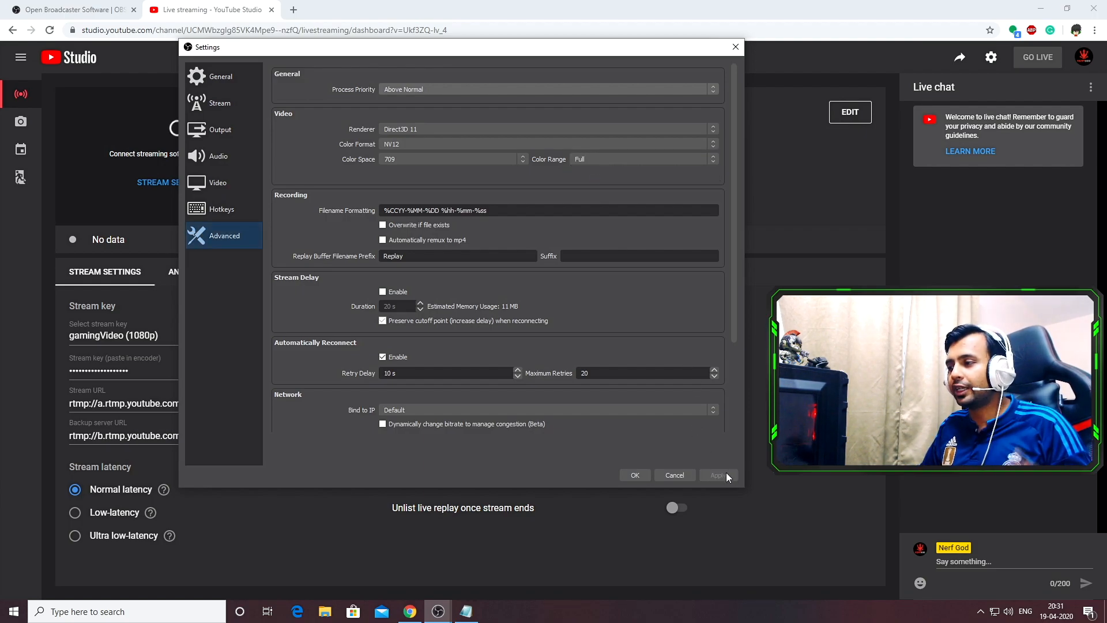
{"action": "left_click", "coordinate": [632, 474]}
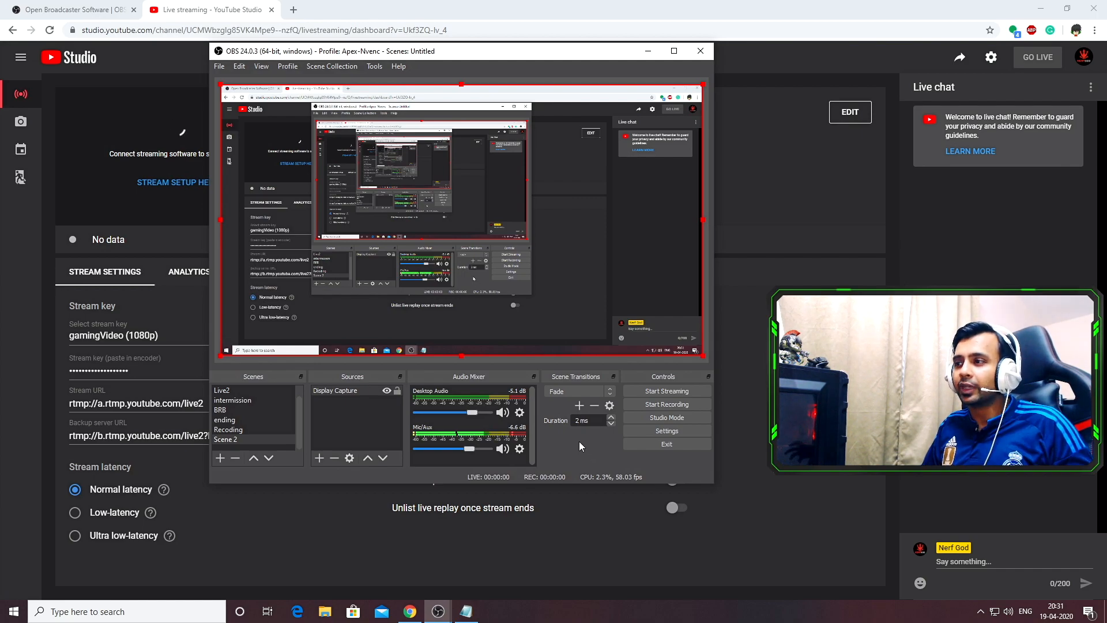
Start streaming from OBS and switch back to YouTube Studio
{"action": "left_click", "coordinate": [676, 390]}
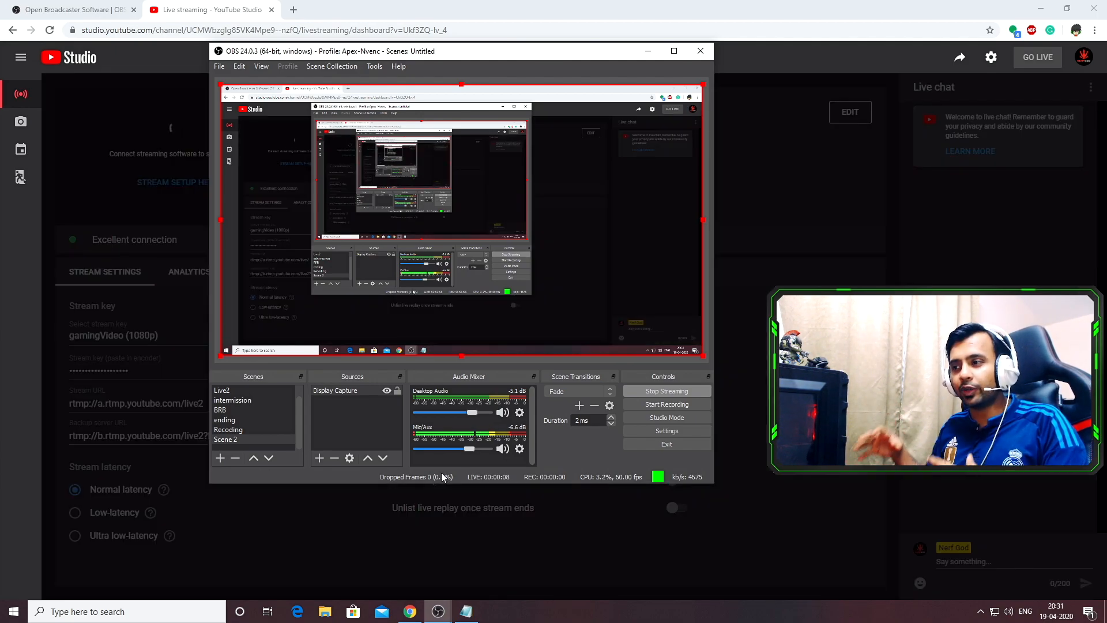
{"action": "left_click", "coordinate": [755, 444]}
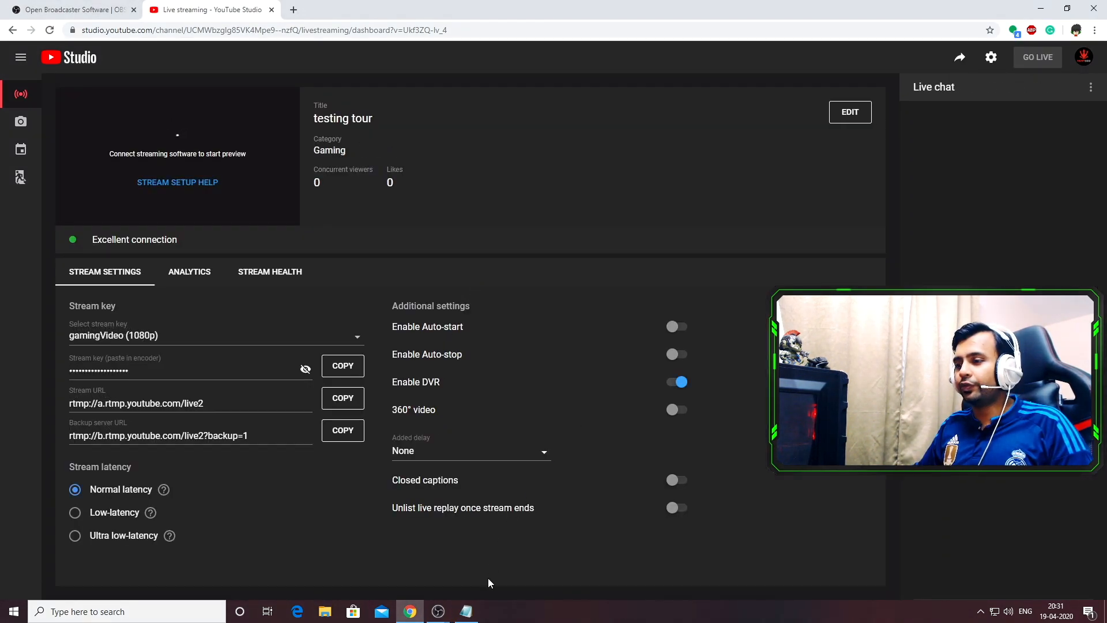
Bring up OBS to check the live stream status, then minimize it again
{"action": "mouse_move", "coordinate": [438, 611]}
{"action": "left_click", "coordinate": [517, 550]}
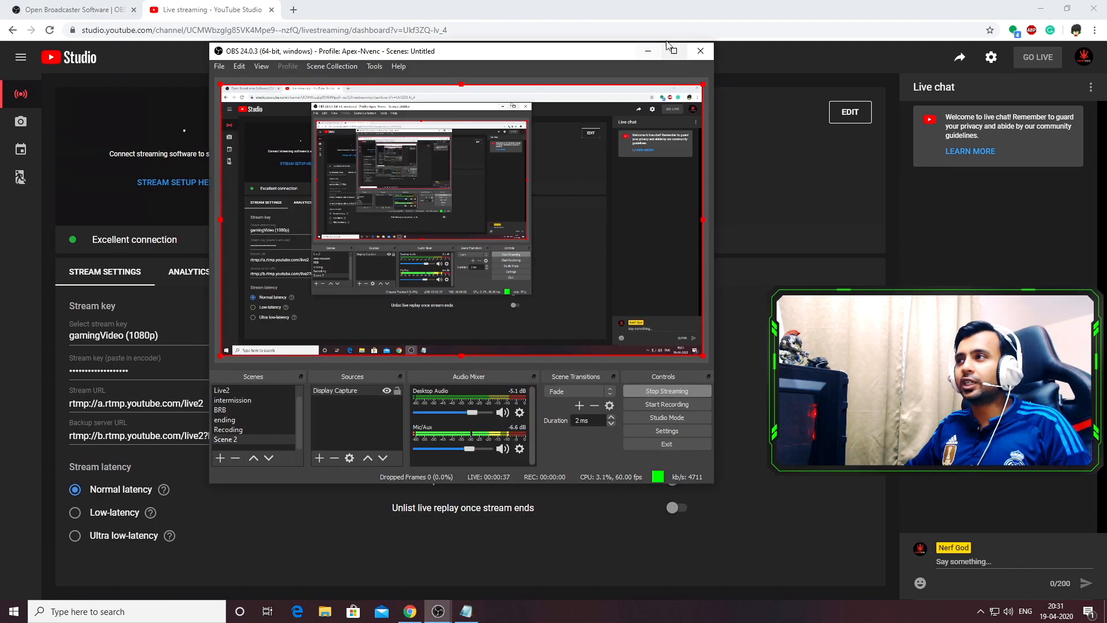
{"action": "left_click", "coordinate": [648, 51]}
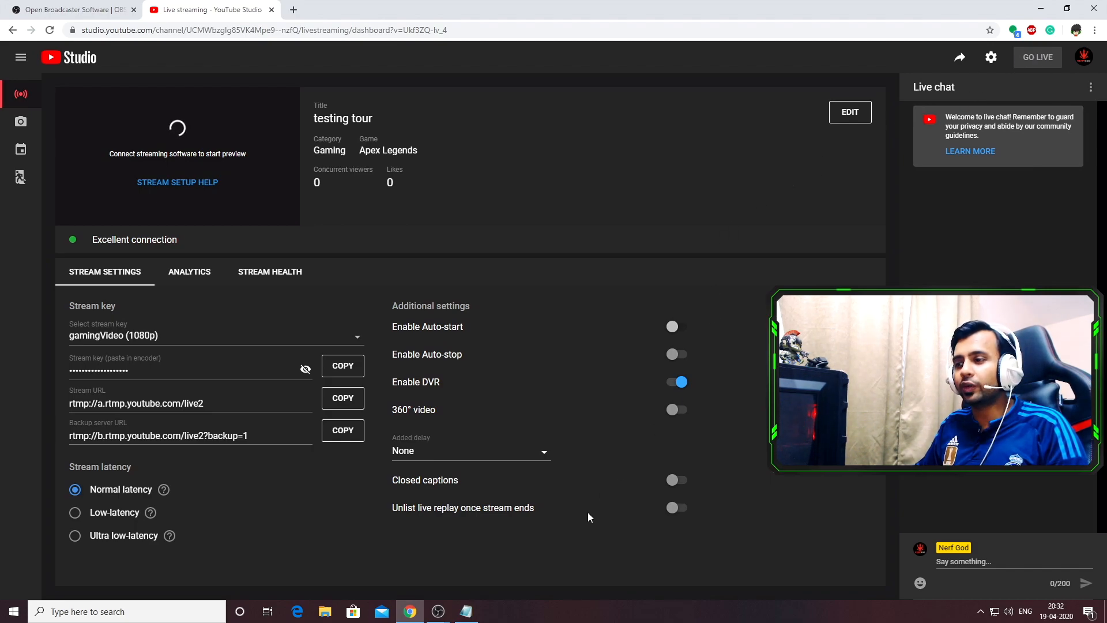
Reopen OBS, stop the stream, and return to the YouTube Studio stream preview
{"action": "mouse_move", "coordinate": [440, 610]}
{"action": "left_click", "coordinate": [513, 525]}
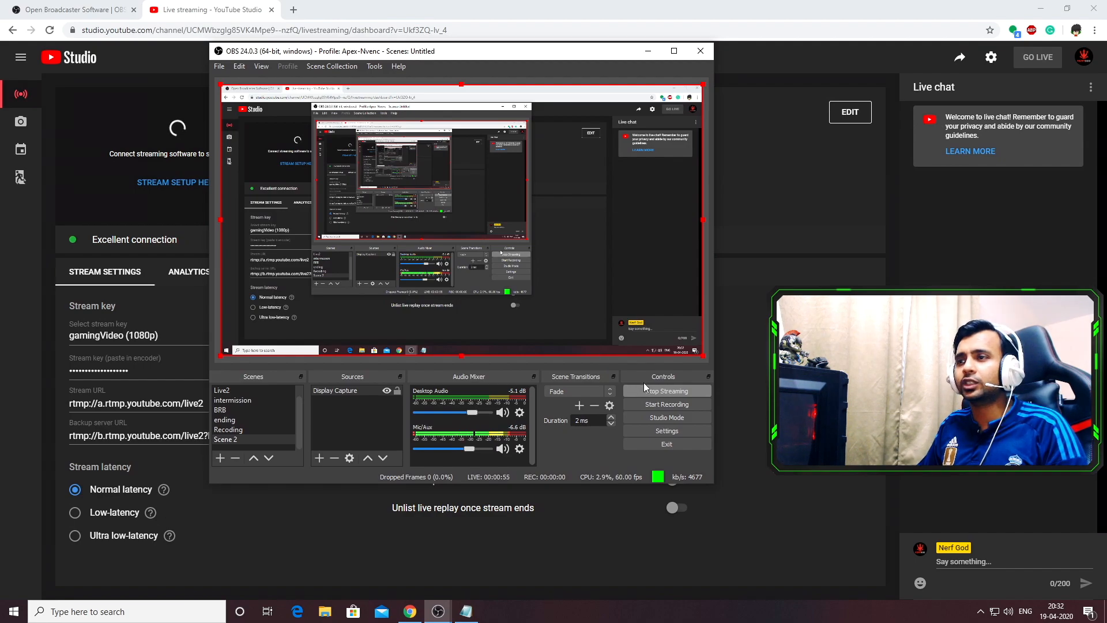
{"action": "left_click", "coordinate": [669, 390]}
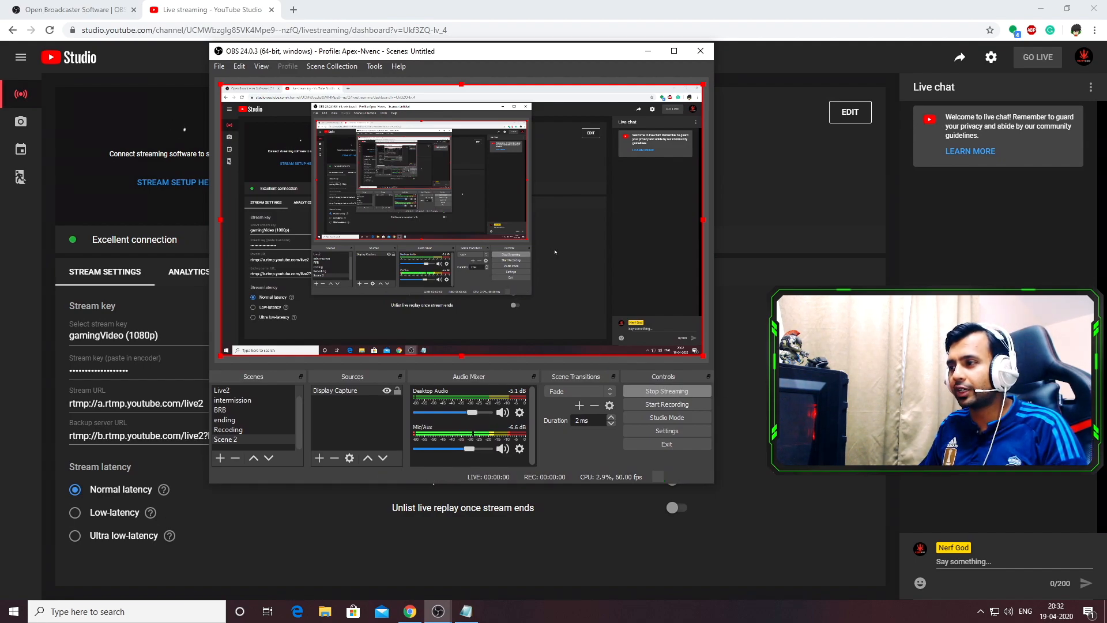
{"action": "left_click", "coordinate": [757, 386]}
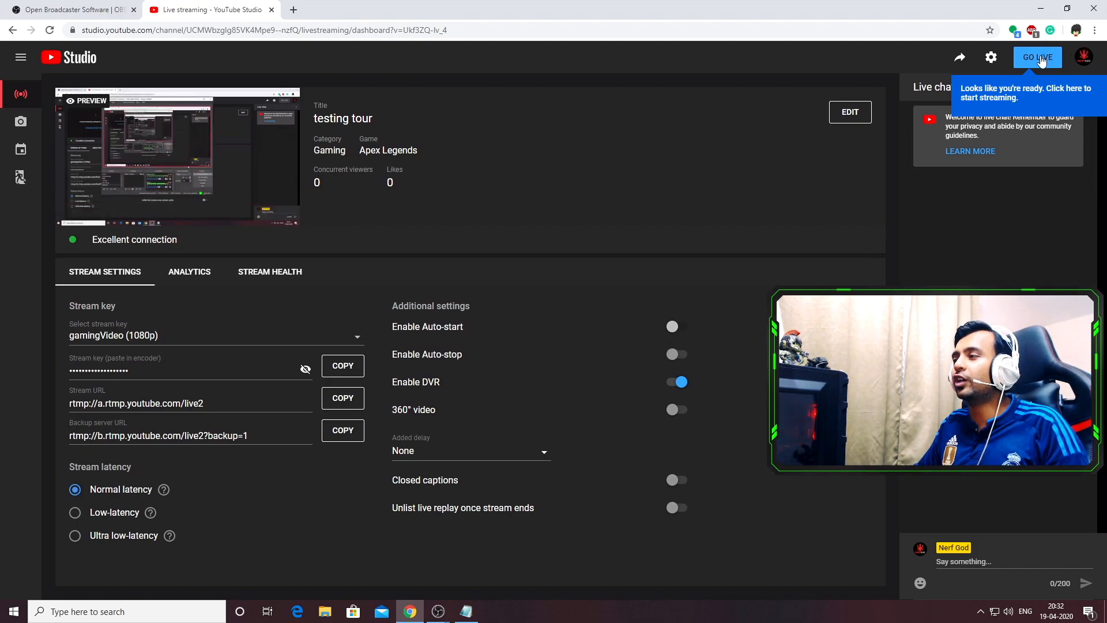
{"action": "mouse_move", "coordinate": [238, 140]}
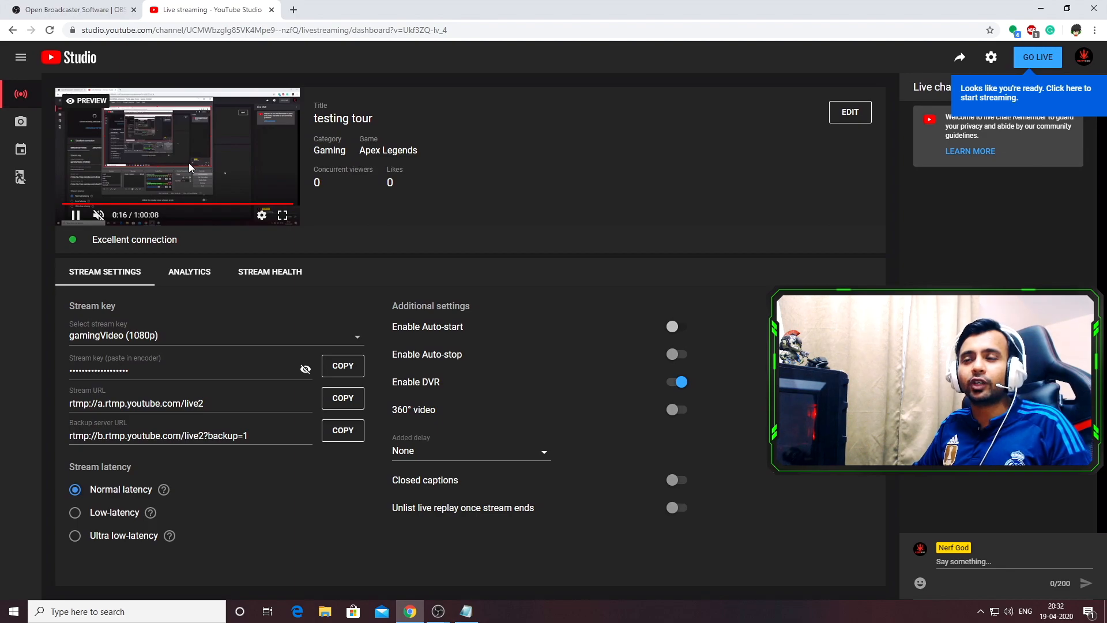